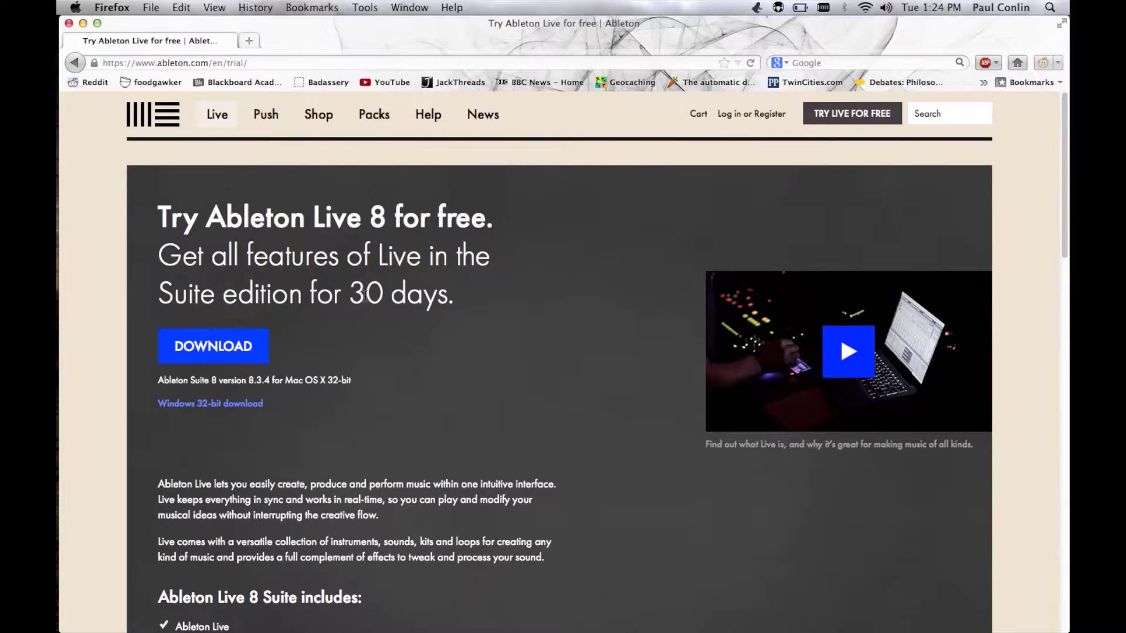
- Scroll through the Ableton 'Try Ableton Live 8 for free' trial page
scroll(385, 304, down, 3)
scroll(385, 304, up, 3)
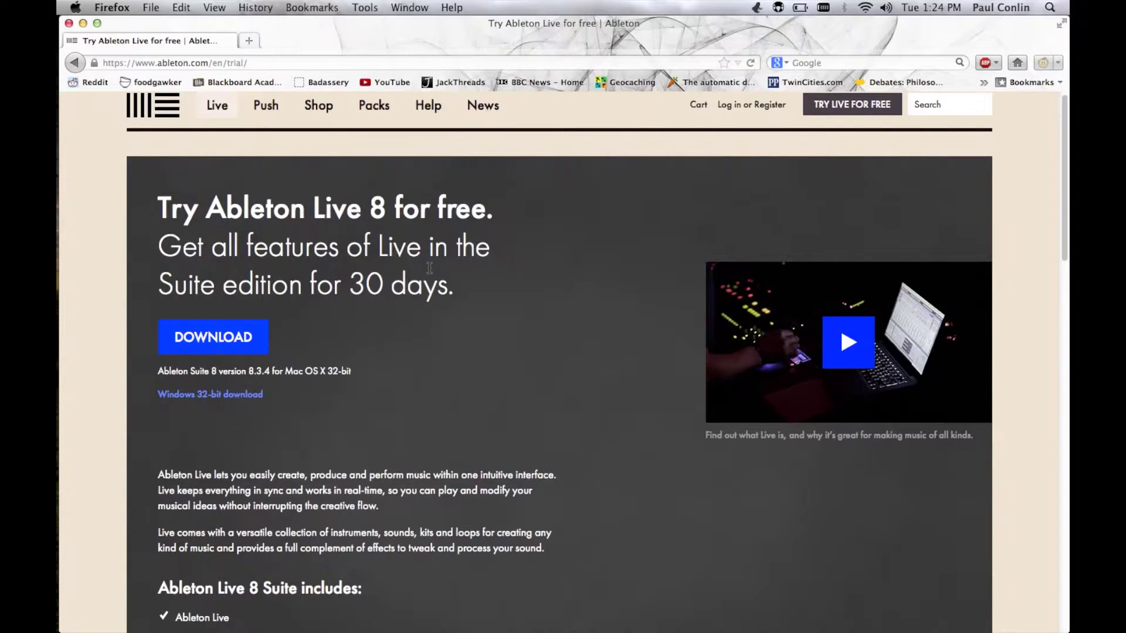
- Return to the instructions page and follow the link to hexler.net's TouchOSC page
key(super+Left)
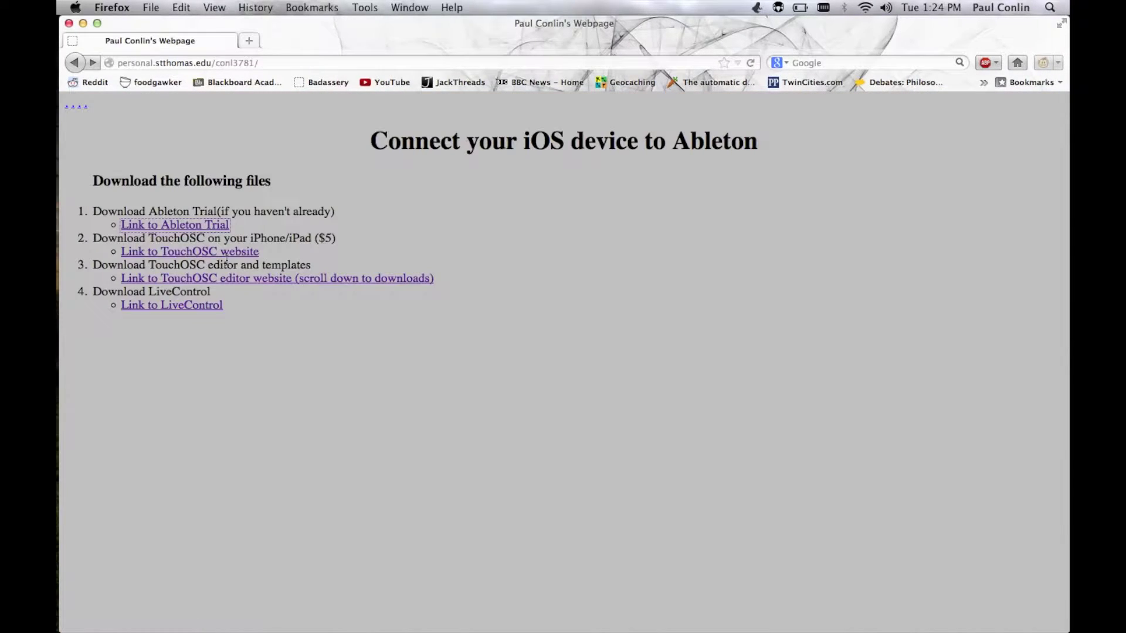
click(334, 252)
click(227, 255)
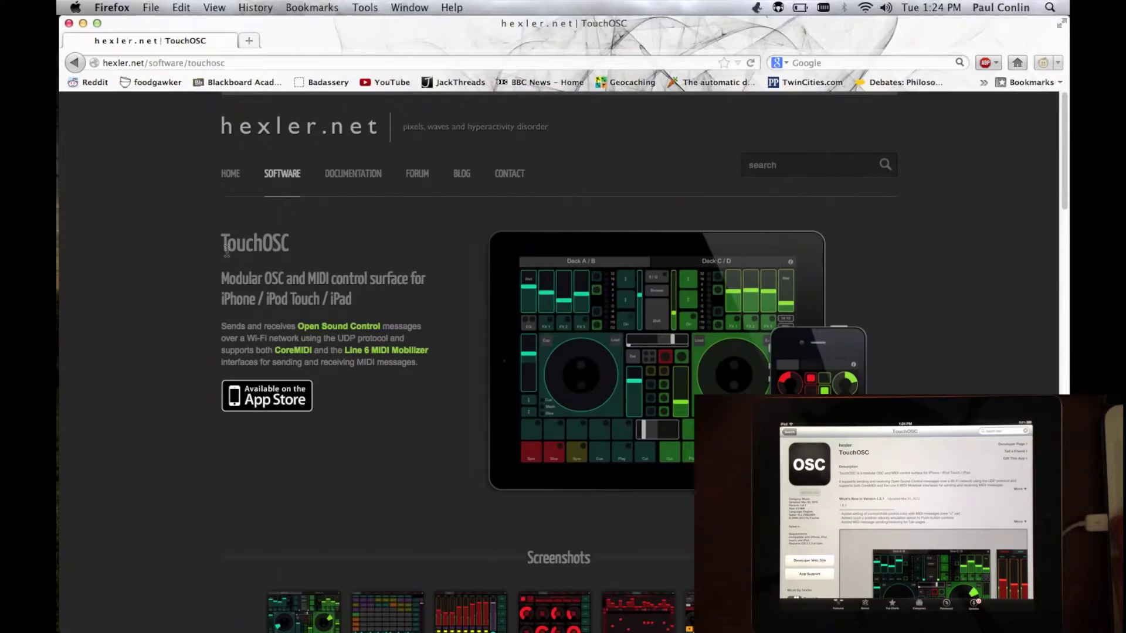
scroll(270, 292, down, 3)
scroll(271, 291, up, 2)
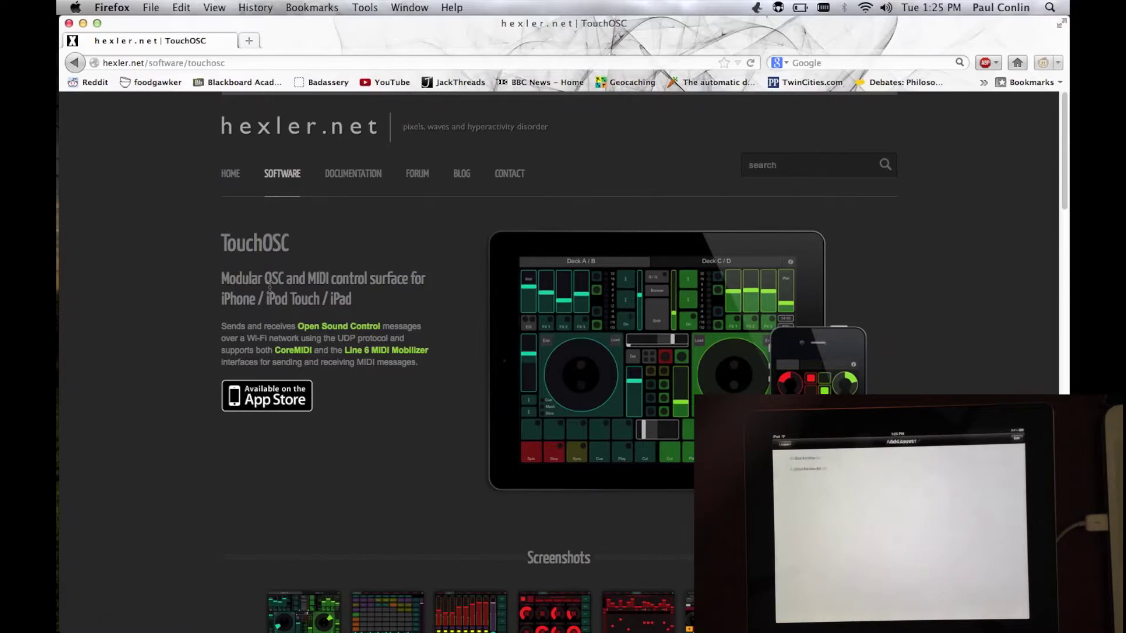
- From the instructions page's editor link, download the TouchOSC Editor for Mac
key(super+Left)
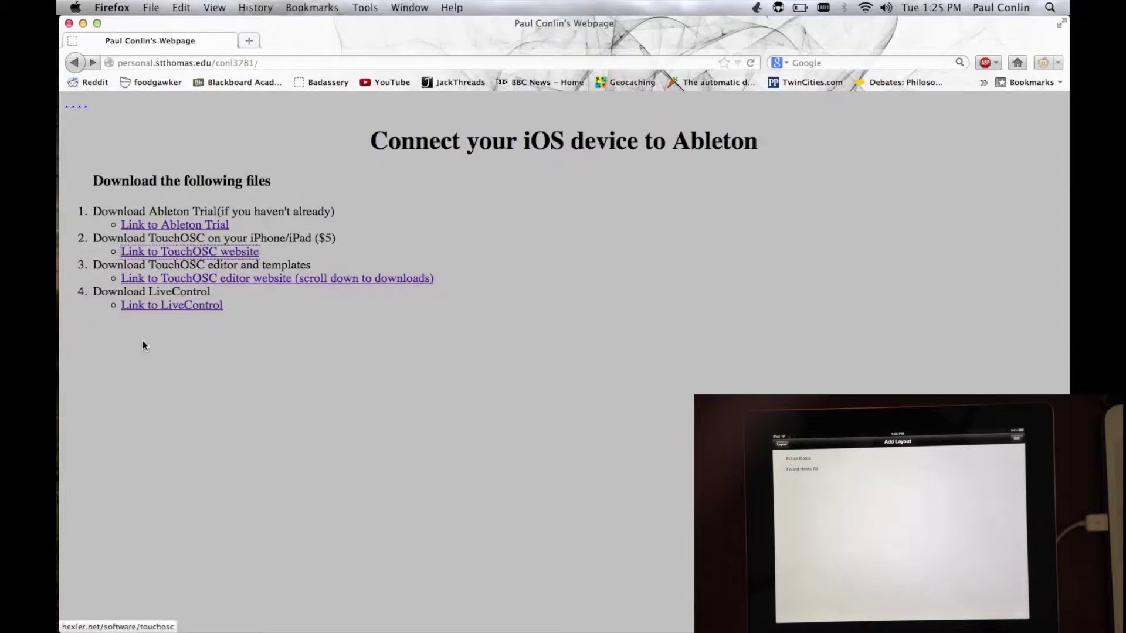
click(258, 279)
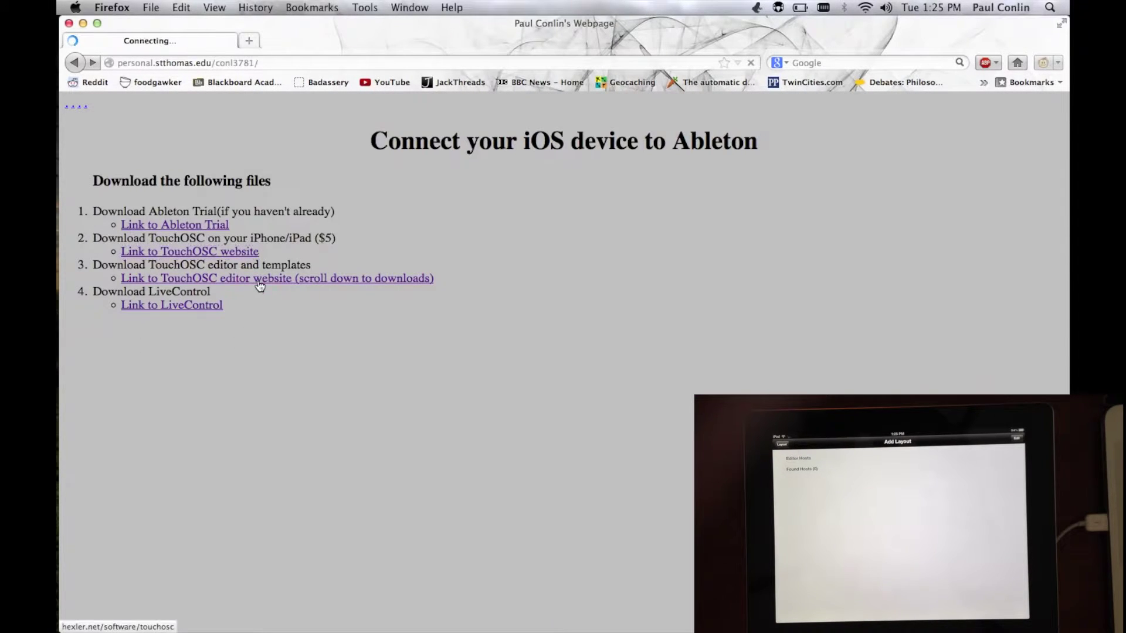
scroll(347, 344, down, 10)
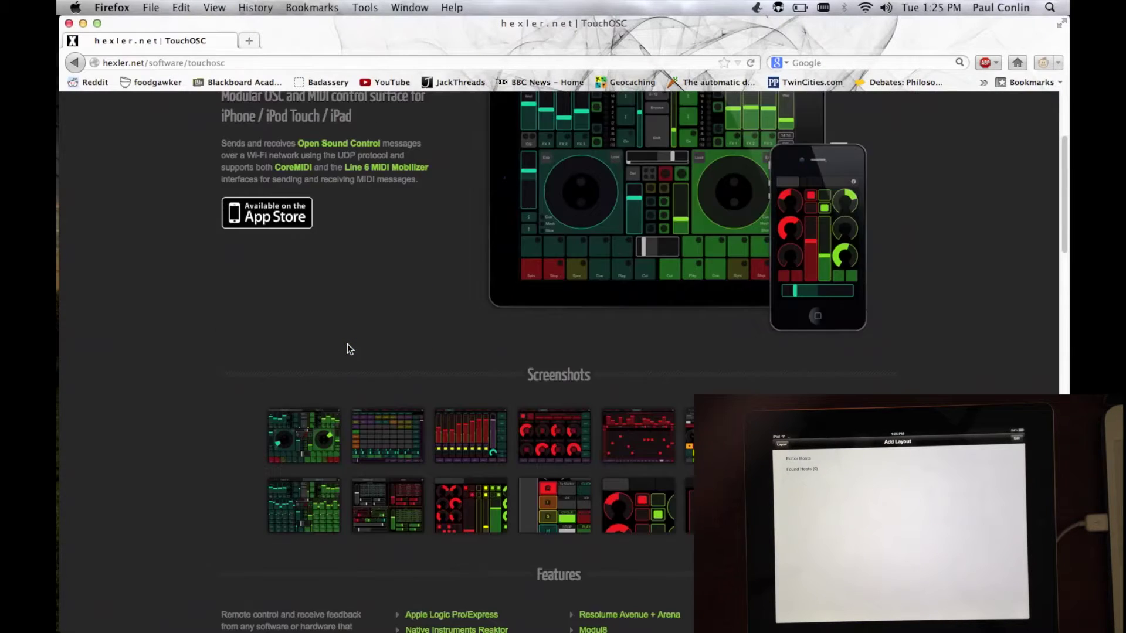
scroll(348, 350, down, 12)
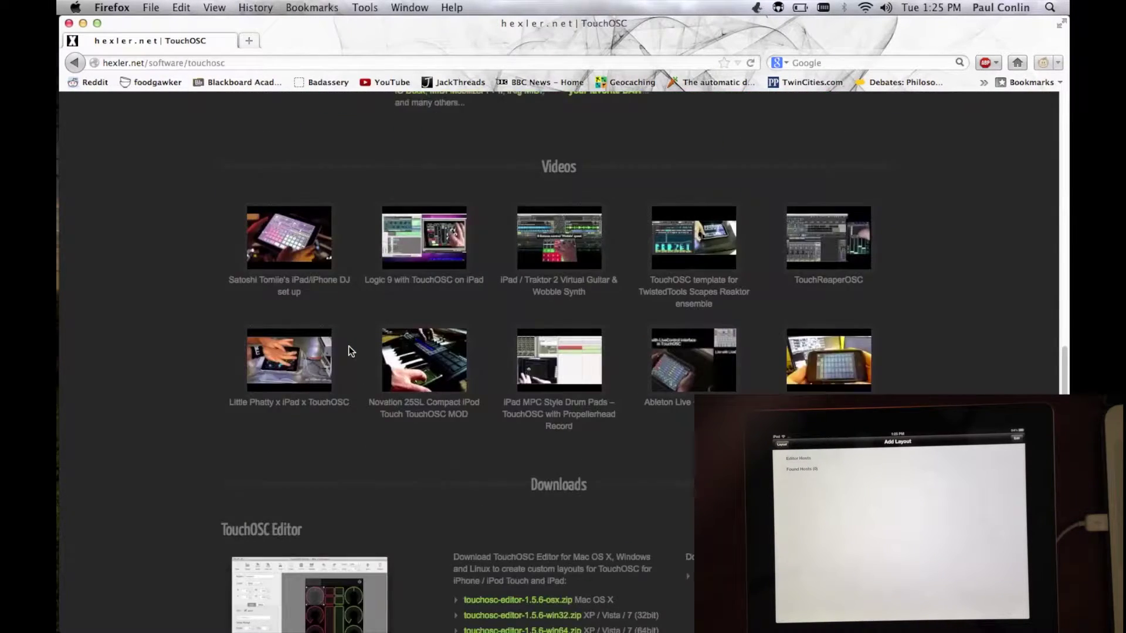
scroll(350, 351, down, 3)
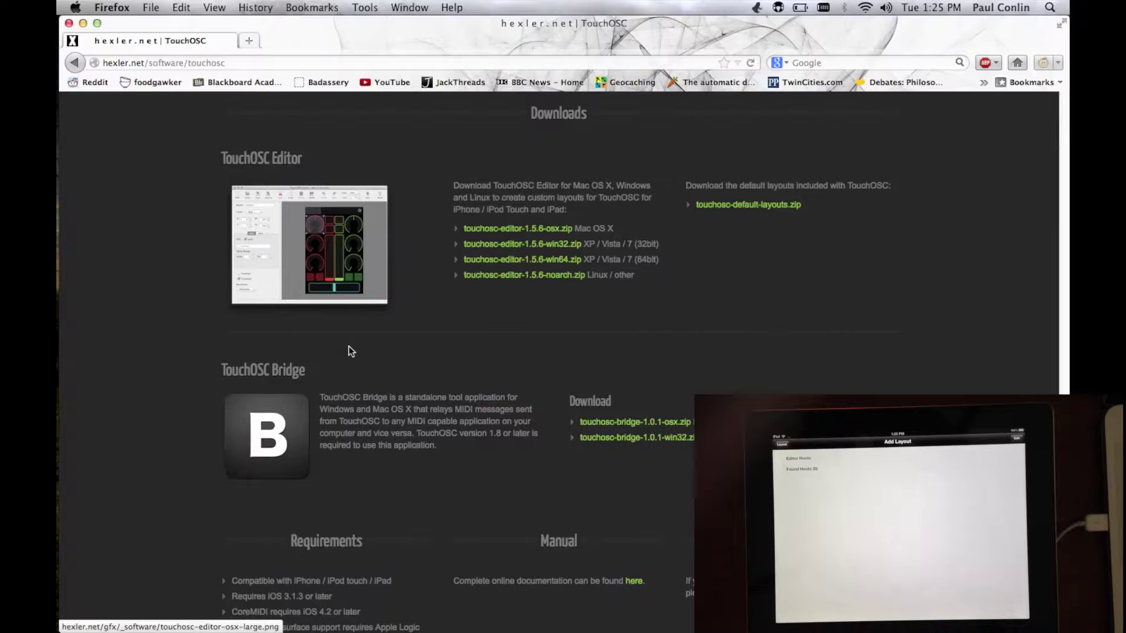
click(509, 228)
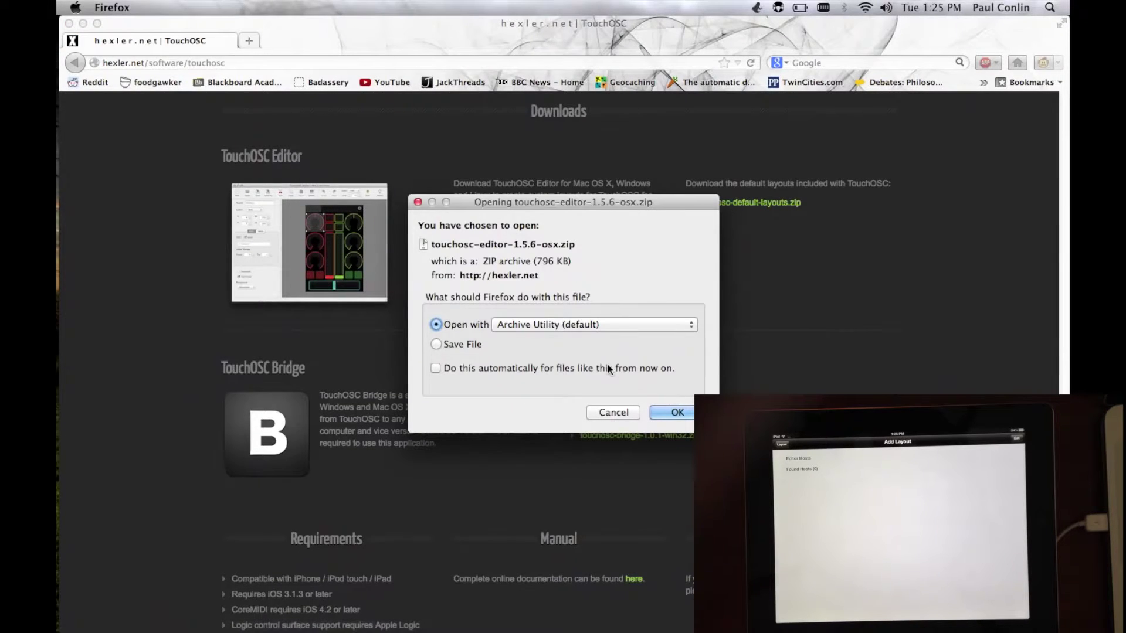
click(613, 413)
- Launch the downloaded TouchOSC Editor from the Dock's Downloads stack
mouse_move(59, 474)
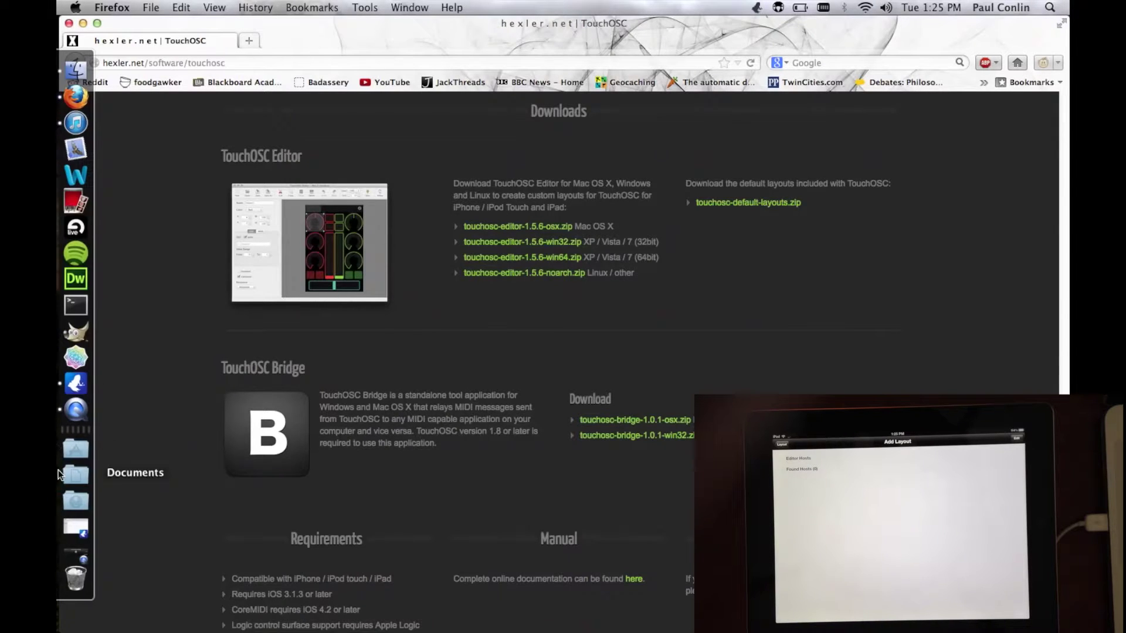
click(68, 496)
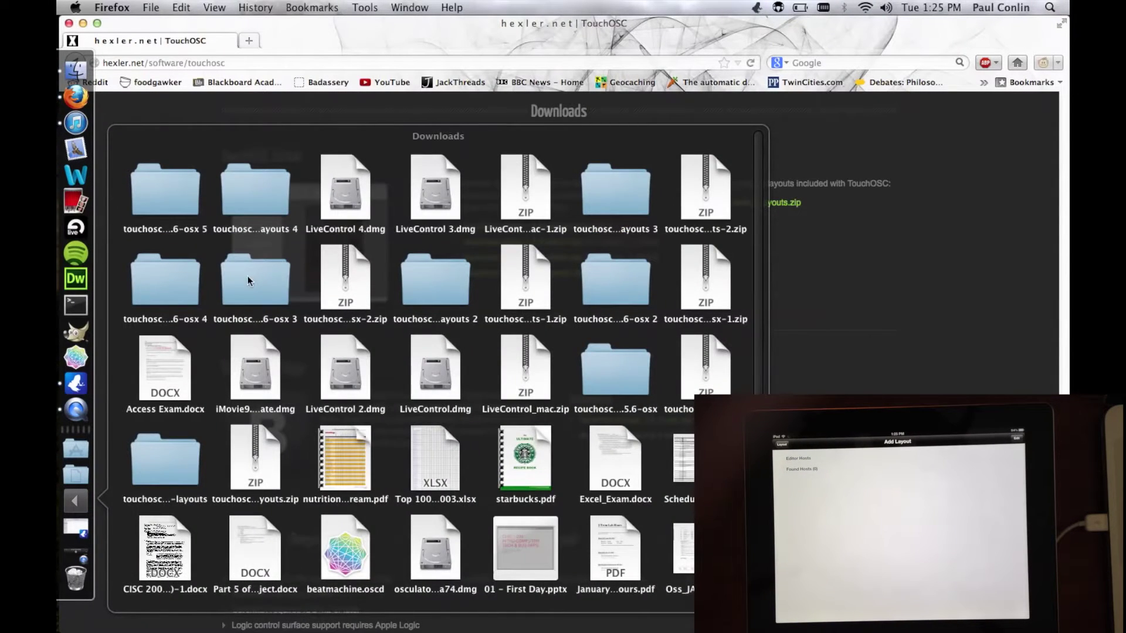
click(248, 280)
click(162, 501)
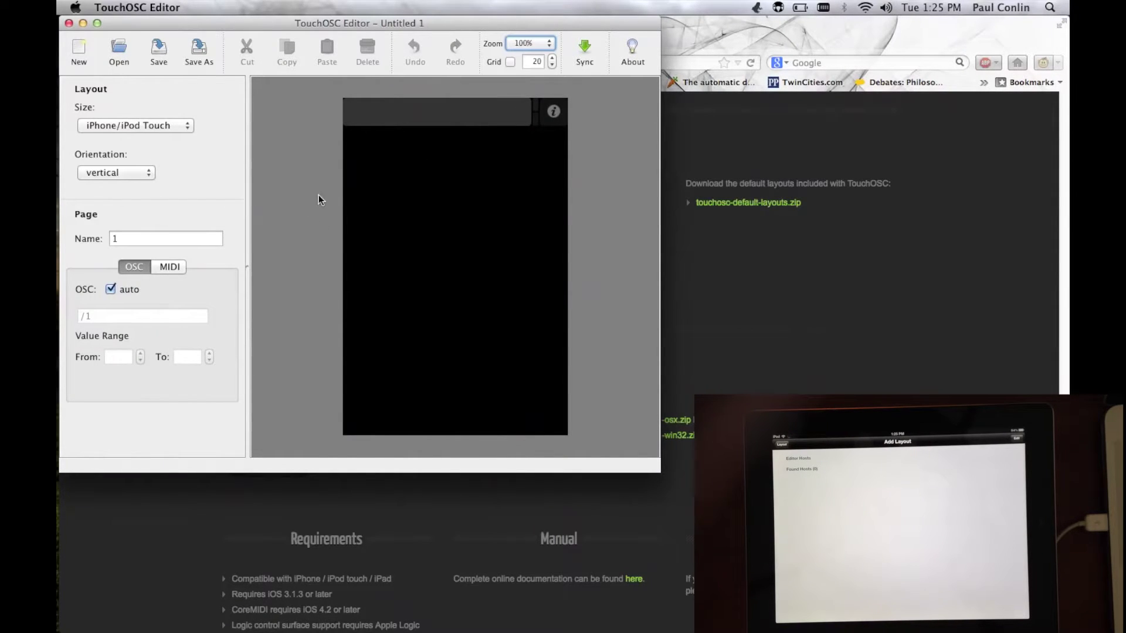
- Download the default TouchOSC layouts zip, then bring the TouchOSC Editor window back
click(765, 305)
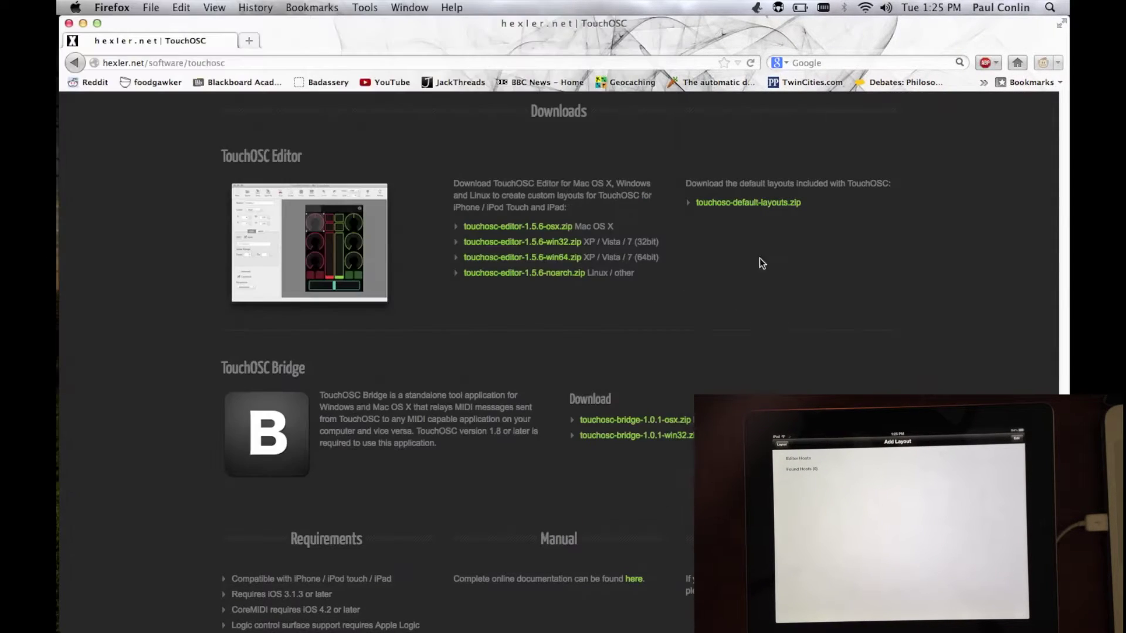
click(754, 206)
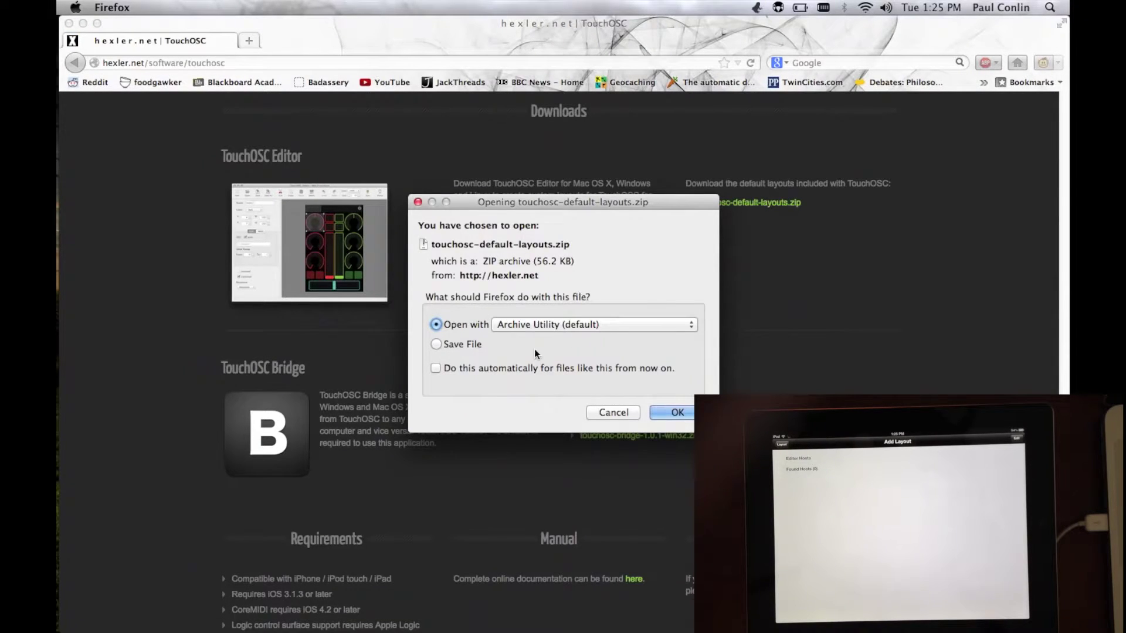
click(613, 413)
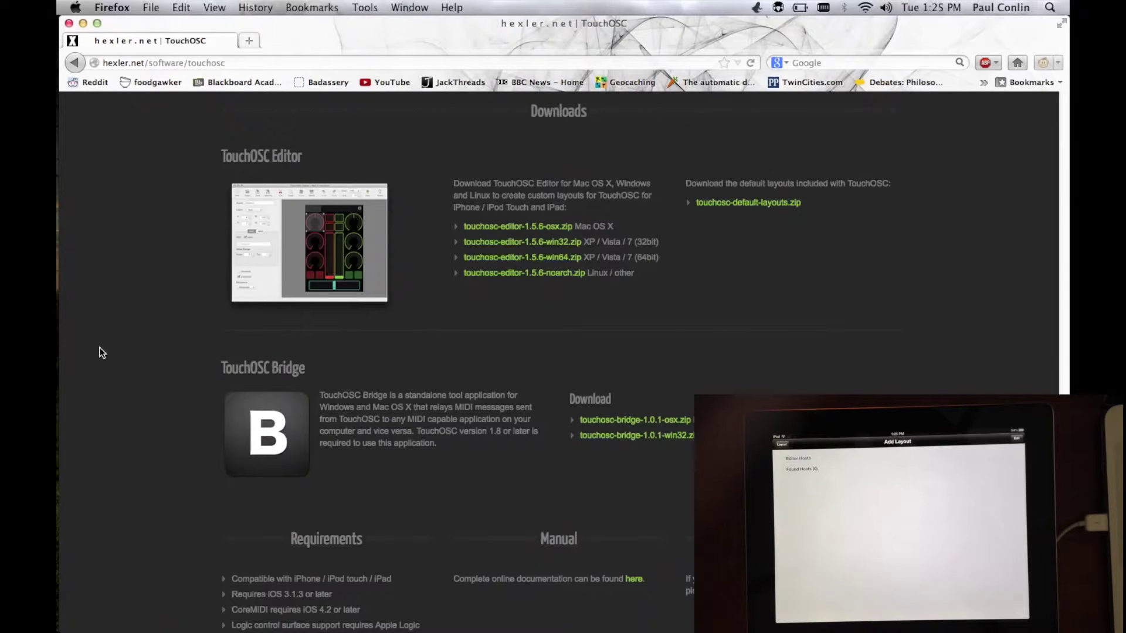
mouse_move(59, 447)
click(76, 514)
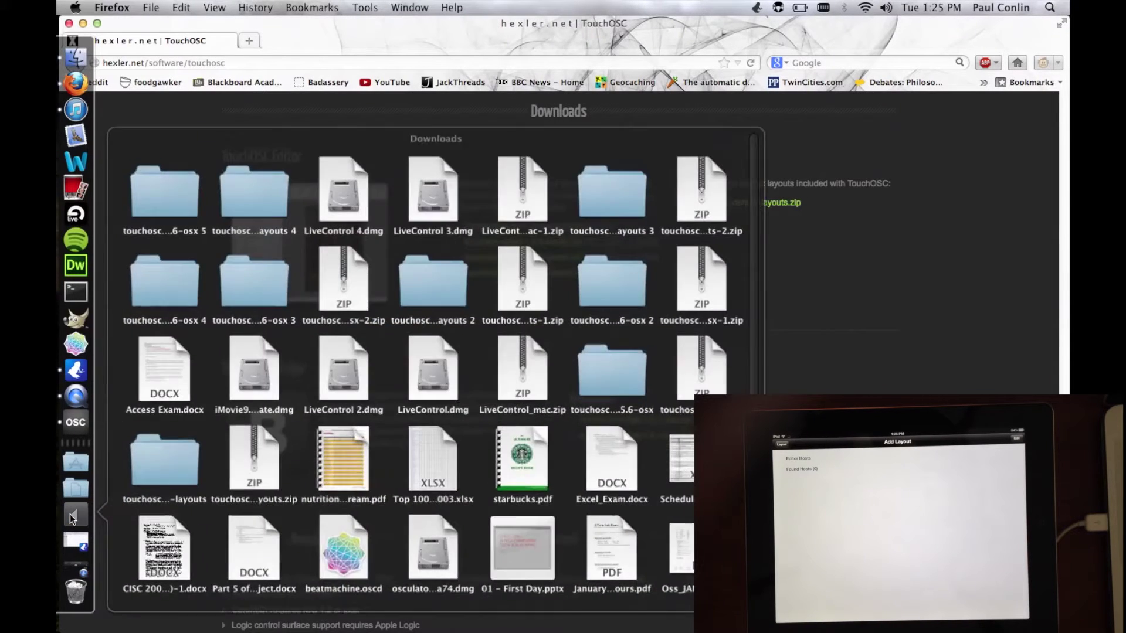
click(77, 562)
click(75, 422)
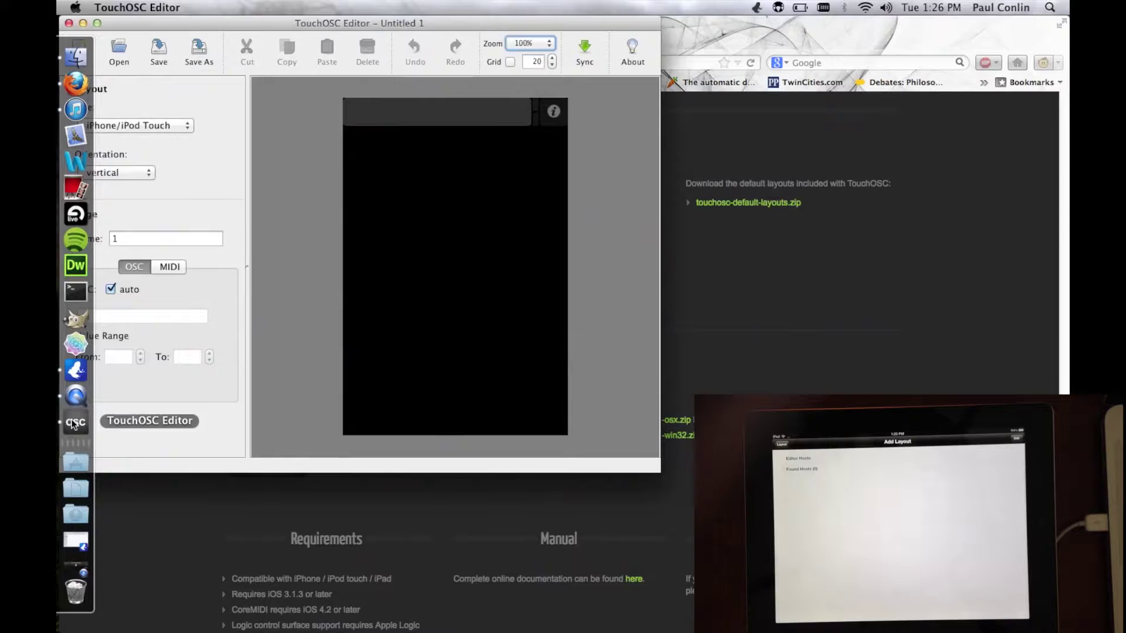
- Maximize the editor, open LiveControl iPad.touchosc, and sync it to the iPad
click(98, 24)
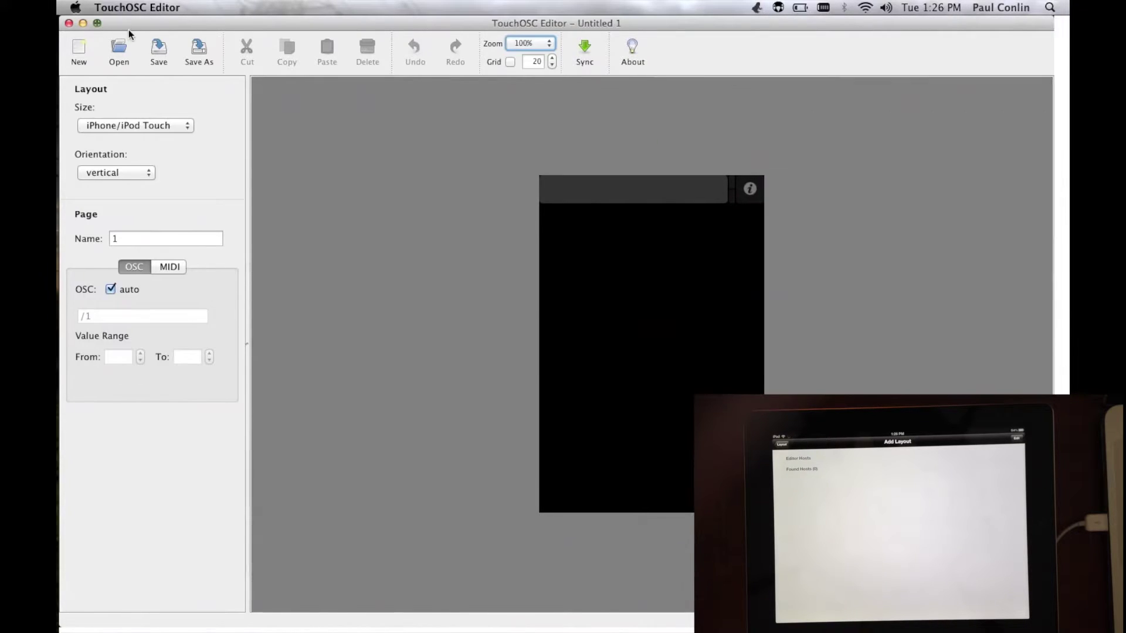
click(119, 50)
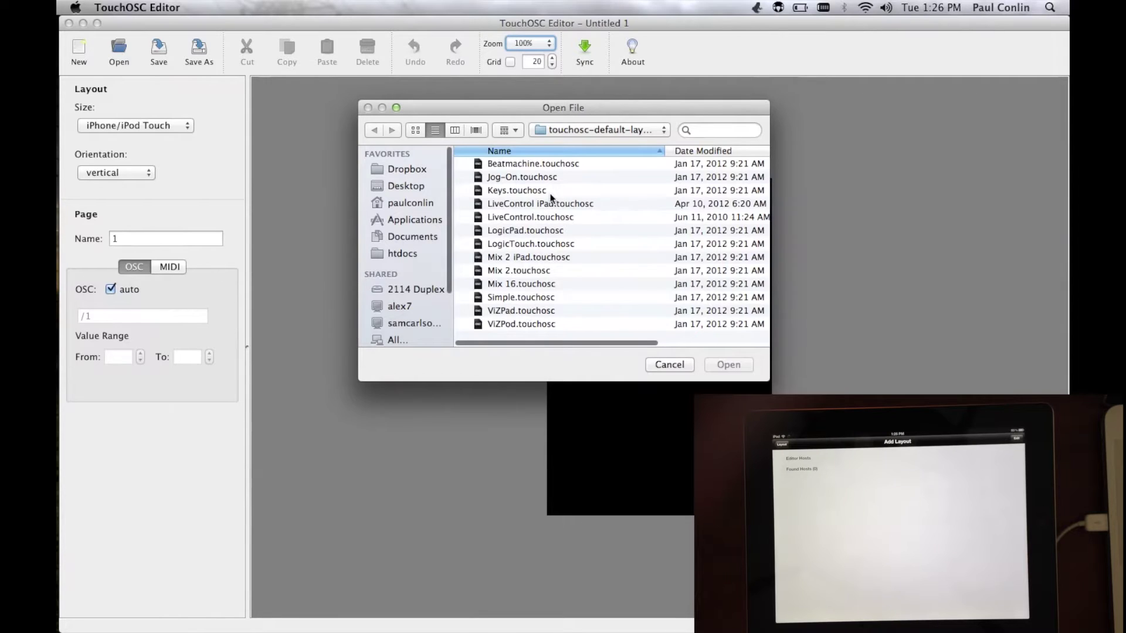
click(554, 203)
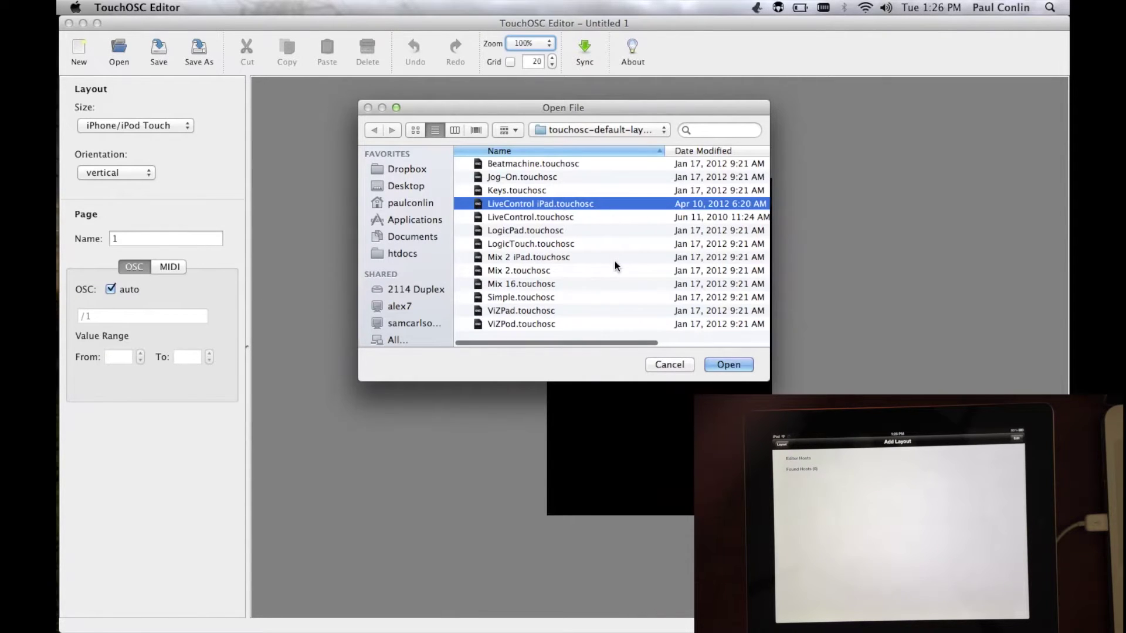
click(727, 364)
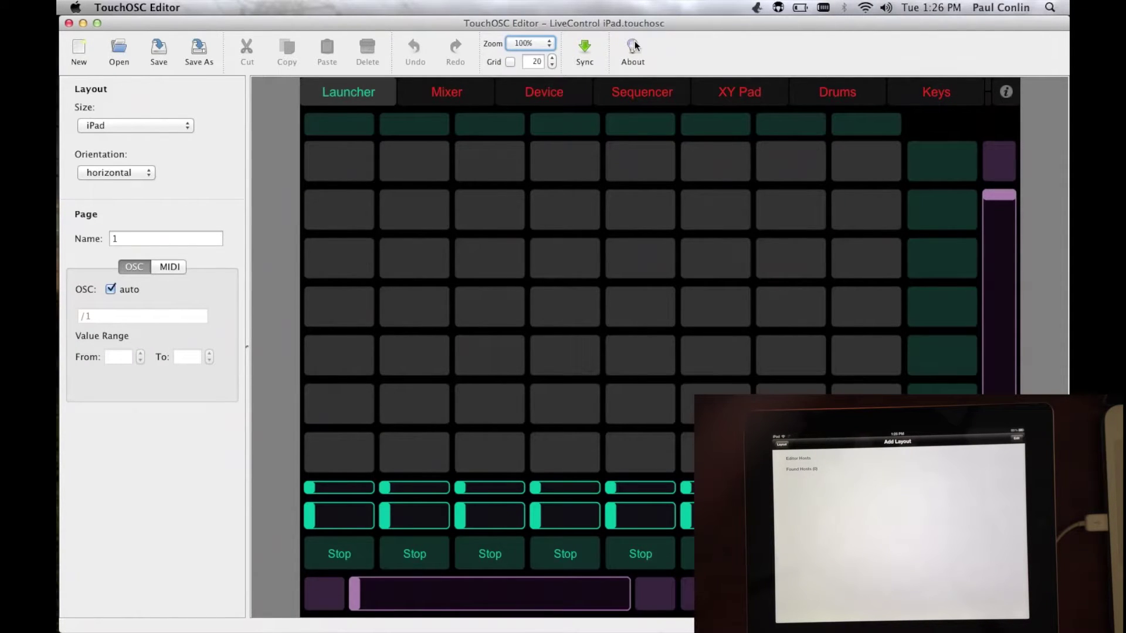
click(585, 47)
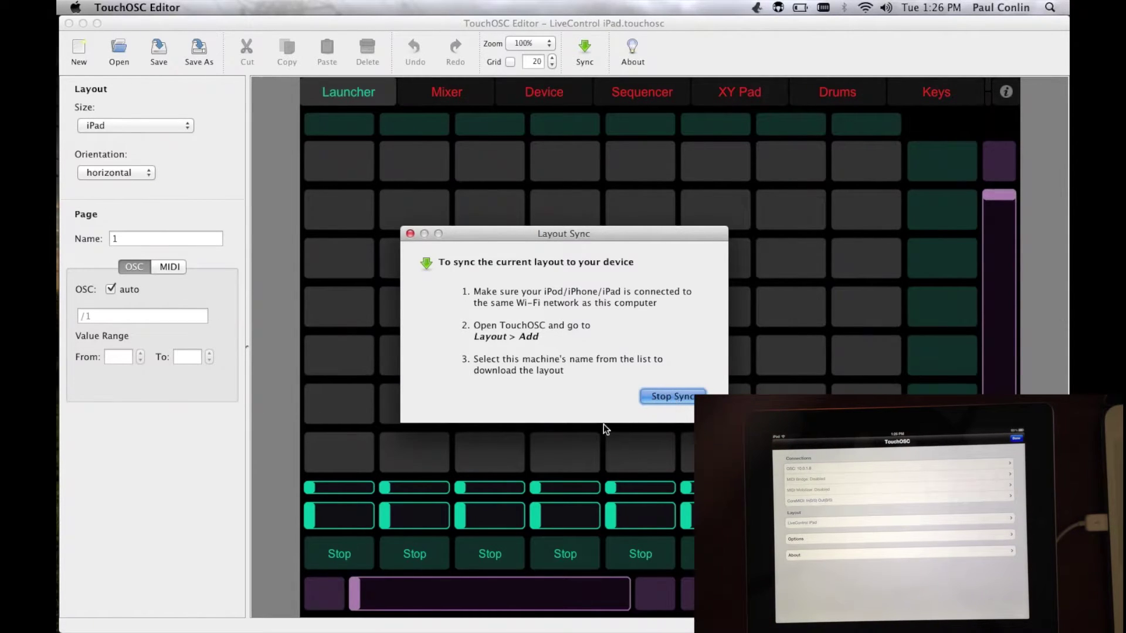
- Open the LiveControl site from the instructions page and cancel its Mac download
key(ctrl+Up)
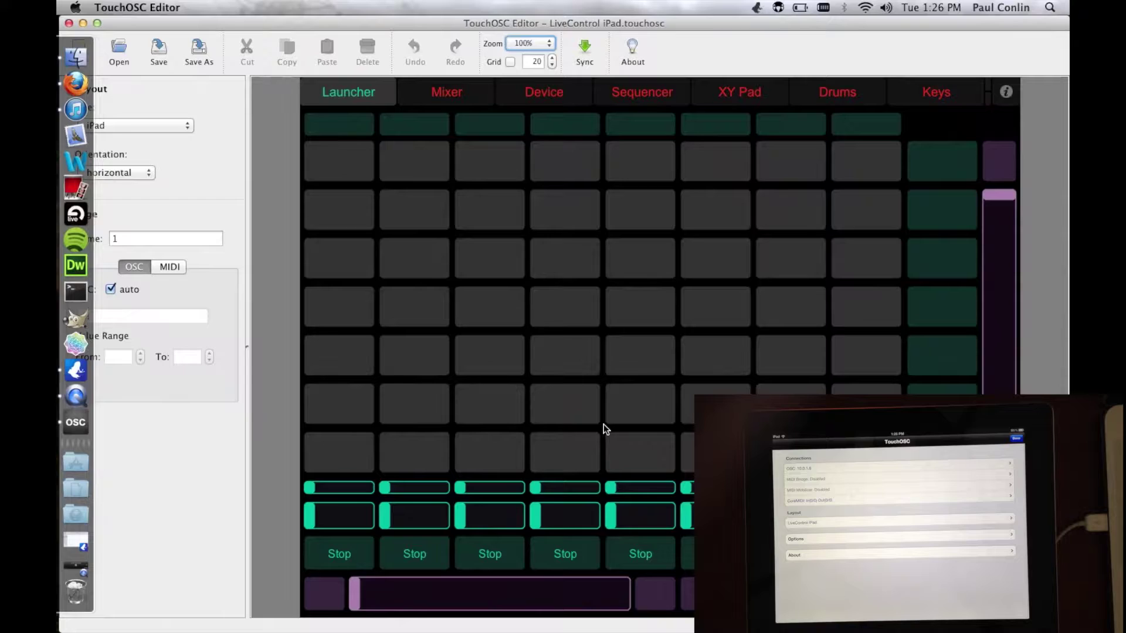
click(404, 245)
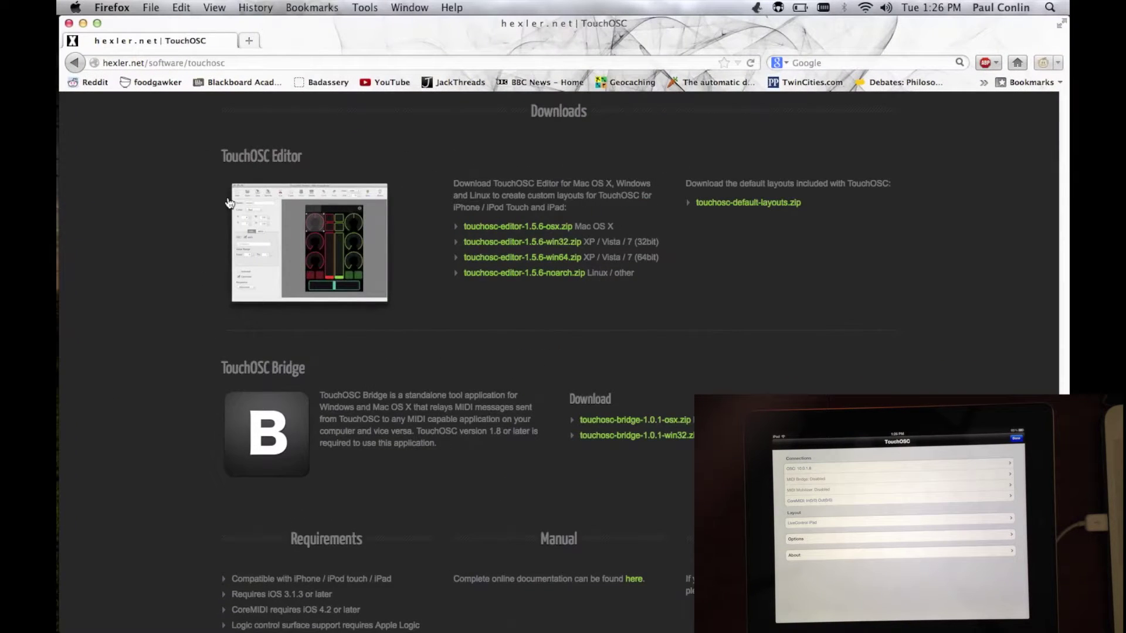
key(super+Left)
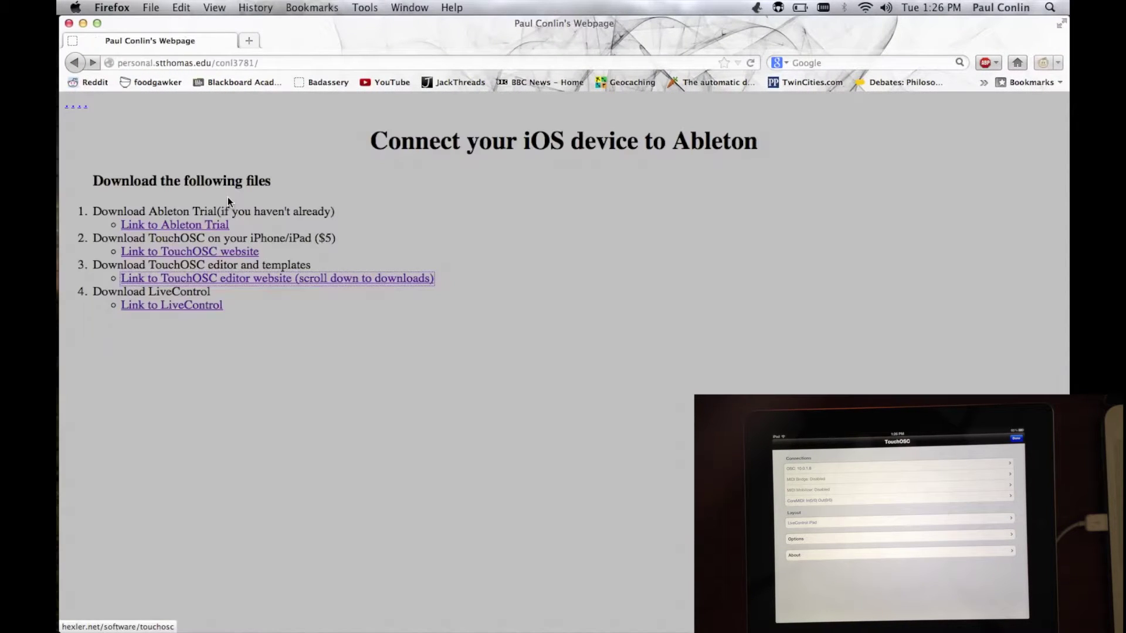
click(178, 307)
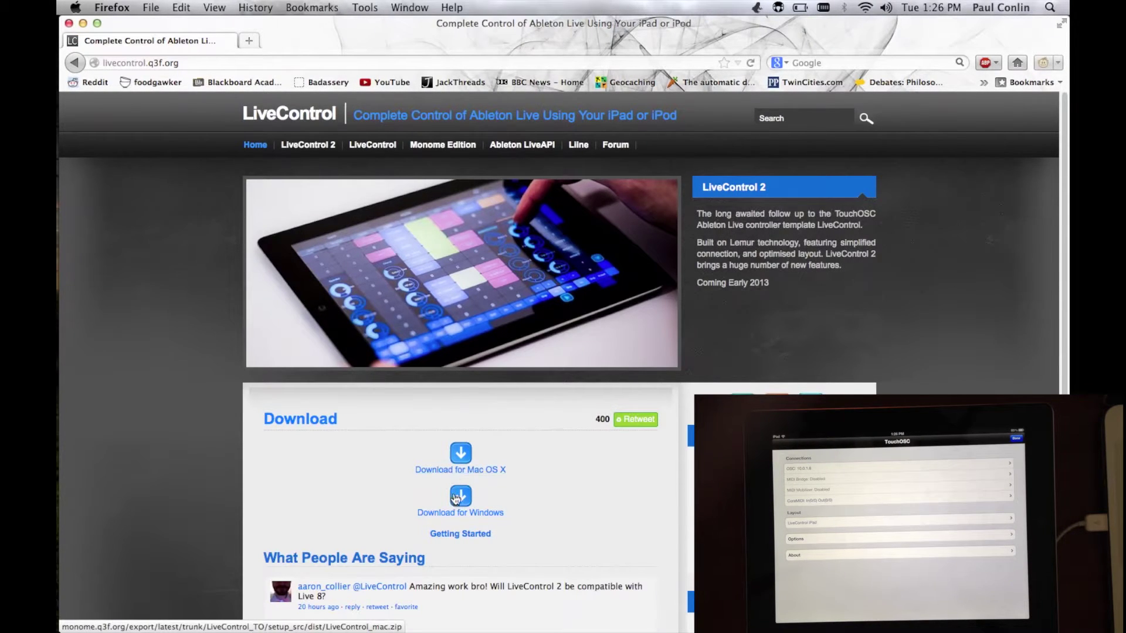
click(460, 469)
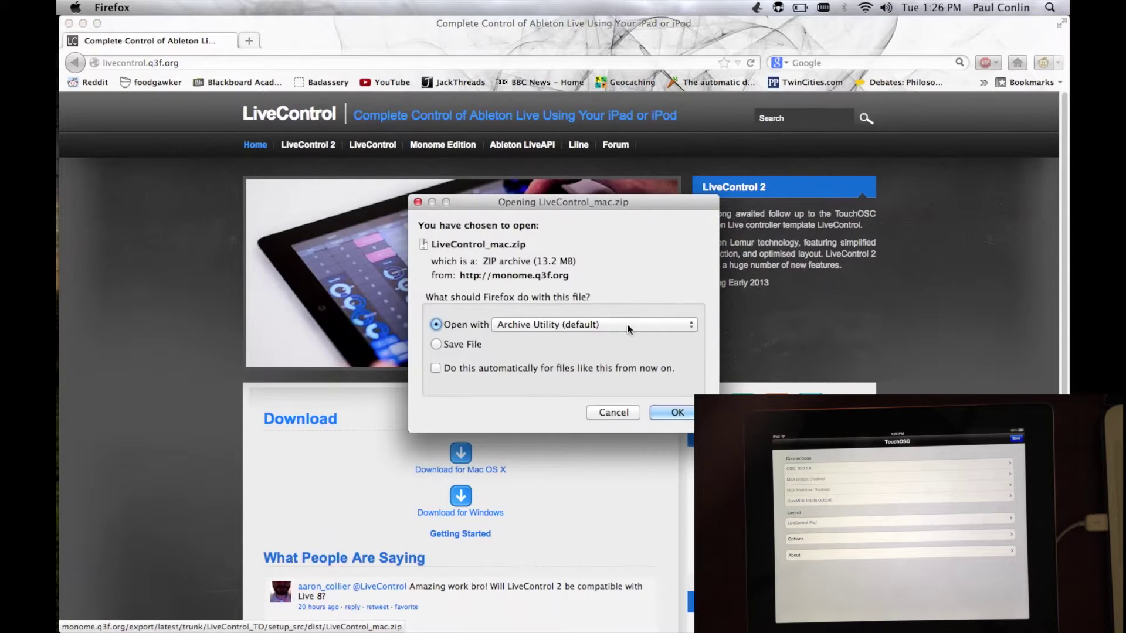
click(613, 414)
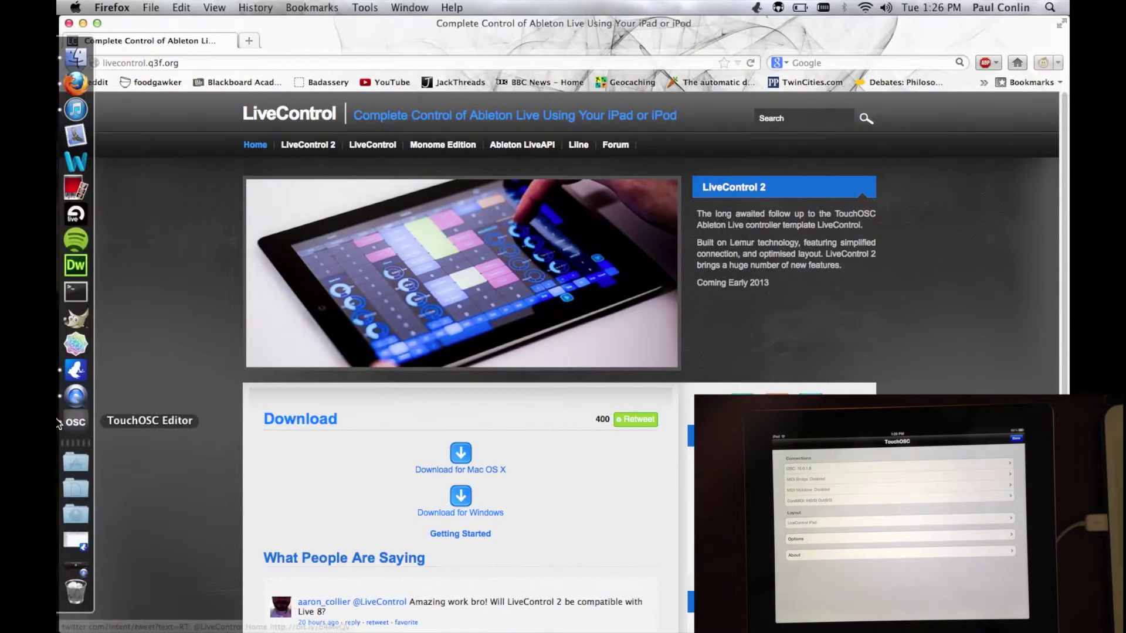
- Launch TouchOSC Editor and the LiveControl app from the Dock
click(60, 423)
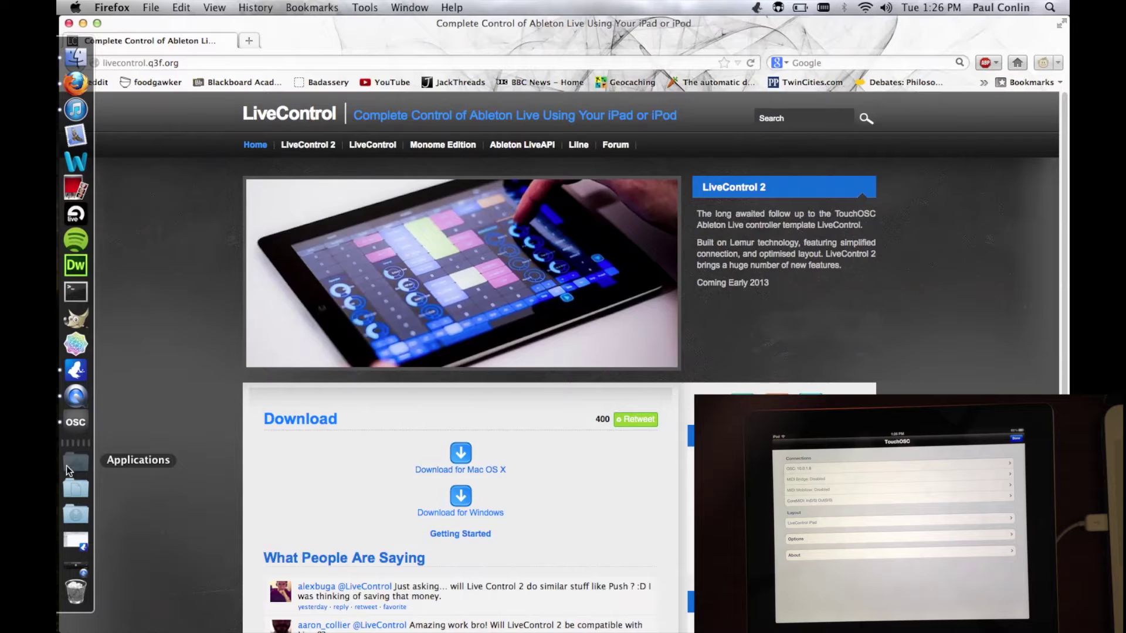
click(76, 463)
click(610, 448)
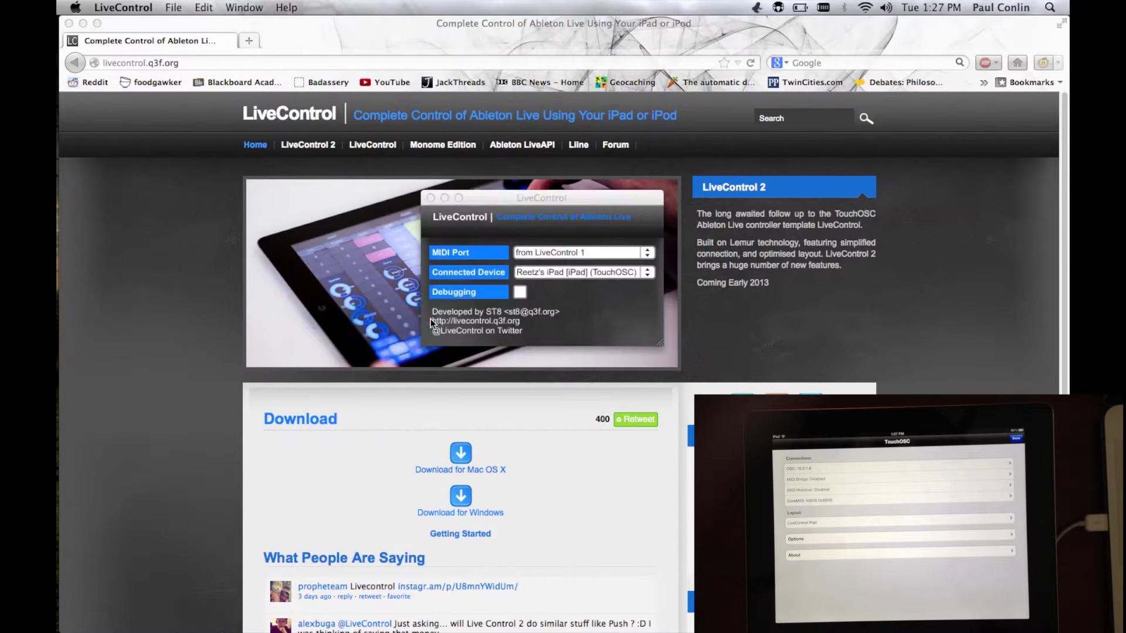
- Confirm the iPad as connected device and 'from LiveControl 1' as MIDI port
click(549, 274)
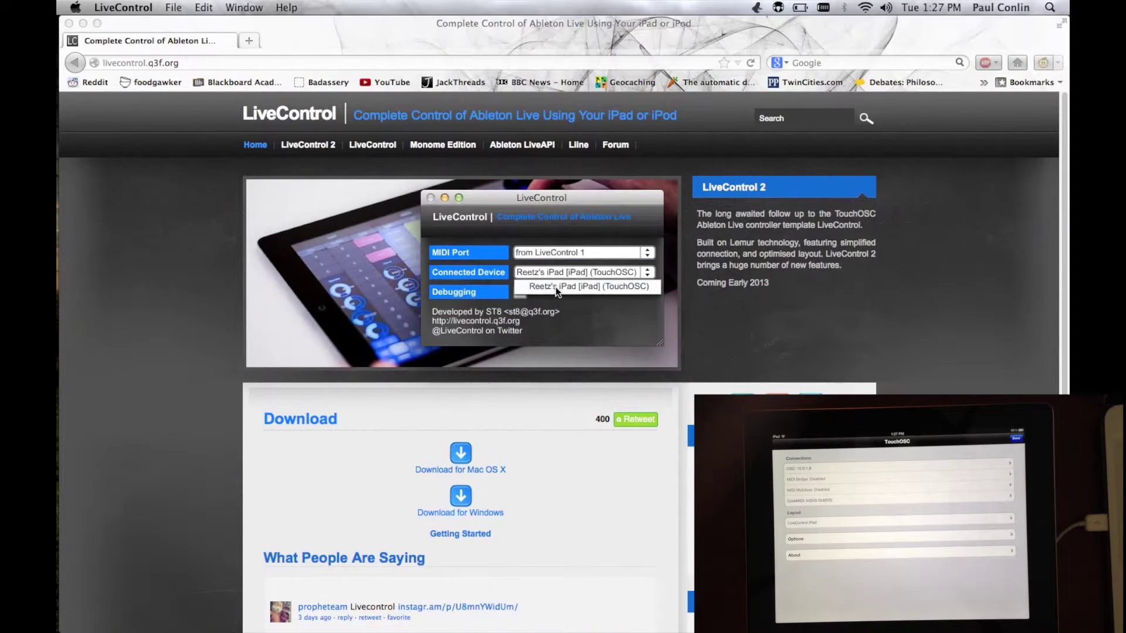
click(558, 272)
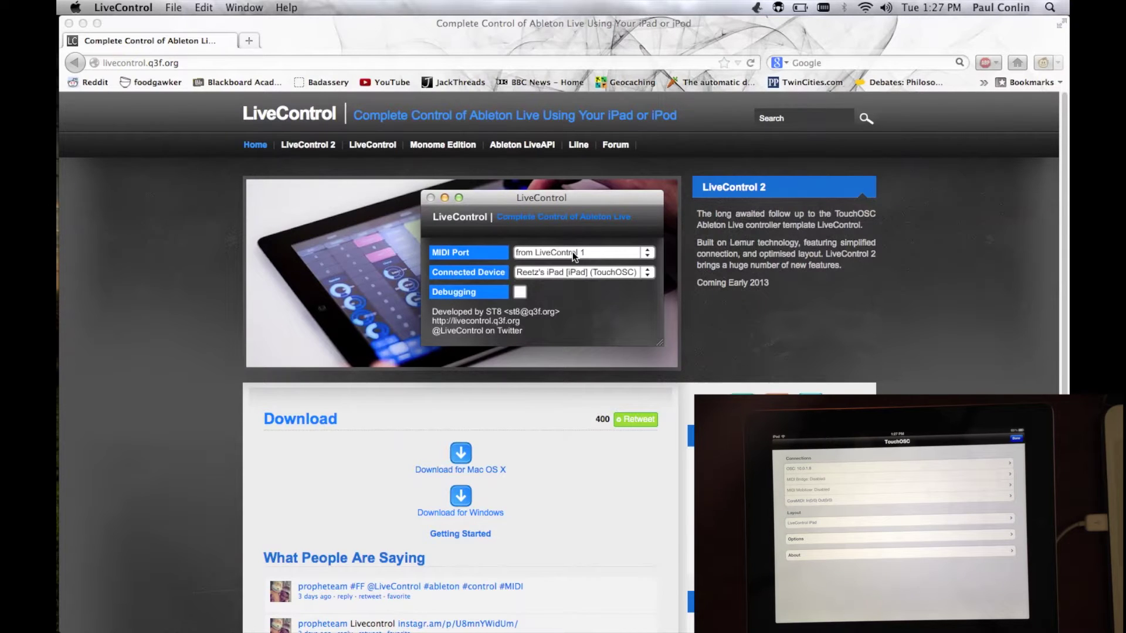
click(573, 252)
click(572, 252)
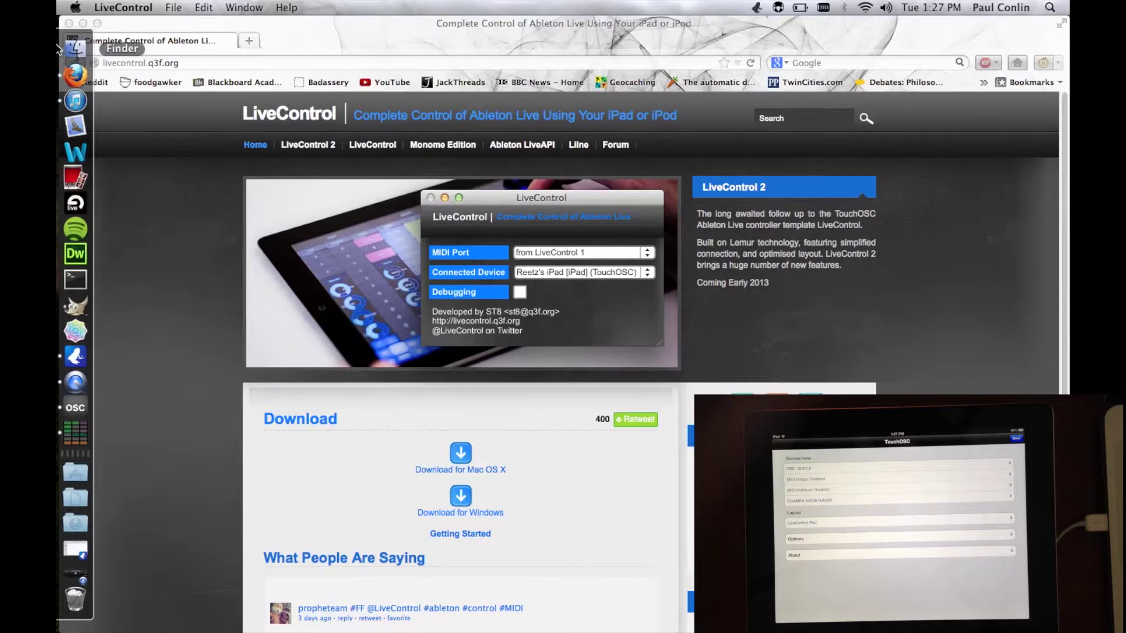
- Open Network in System Preferences and highlight the Wi-Fi IP address 10.0.1.8
click(76, 7)
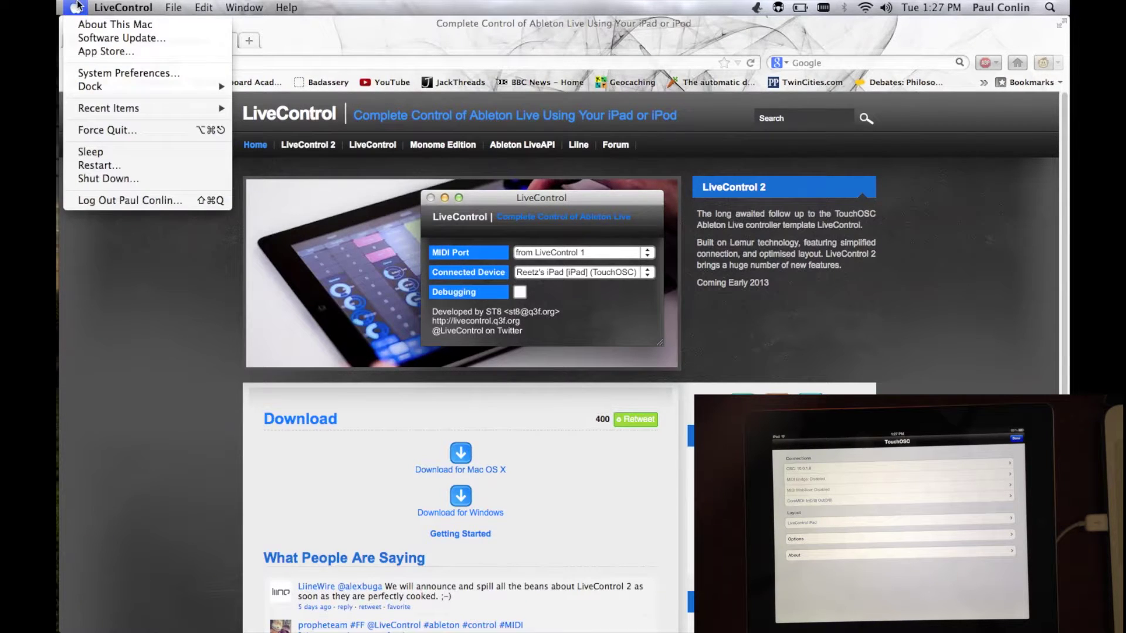
click(118, 72)
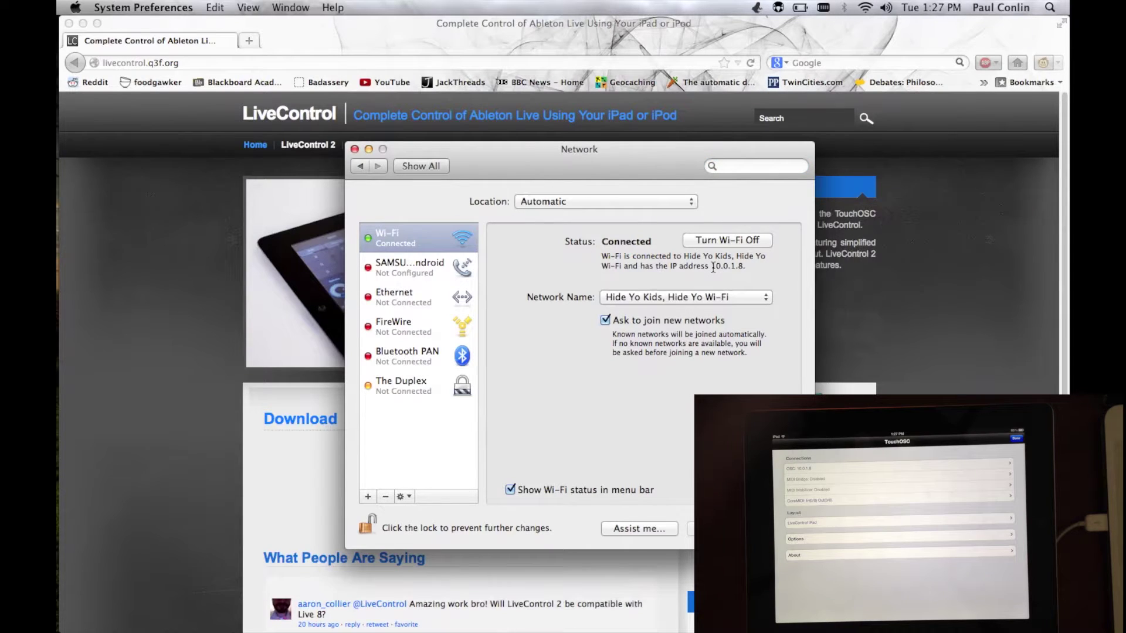
drag(711, 266, 744, 266)
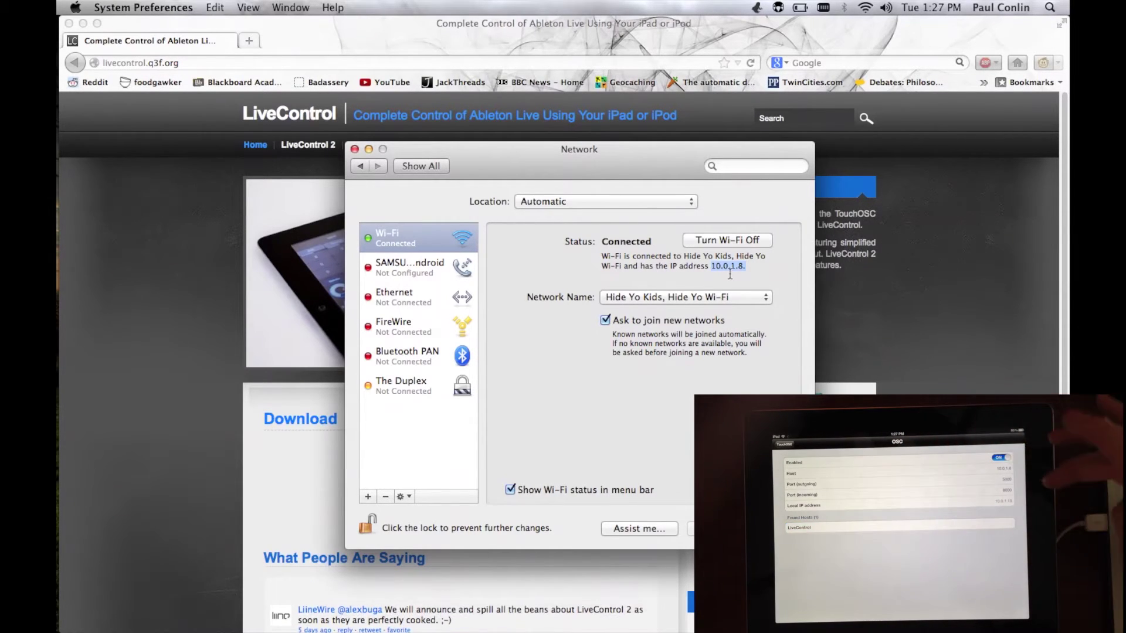
- Close Network preferences, bring the TouchOSC Editor layout forward, then launch Ableton Live
click(354, 149)
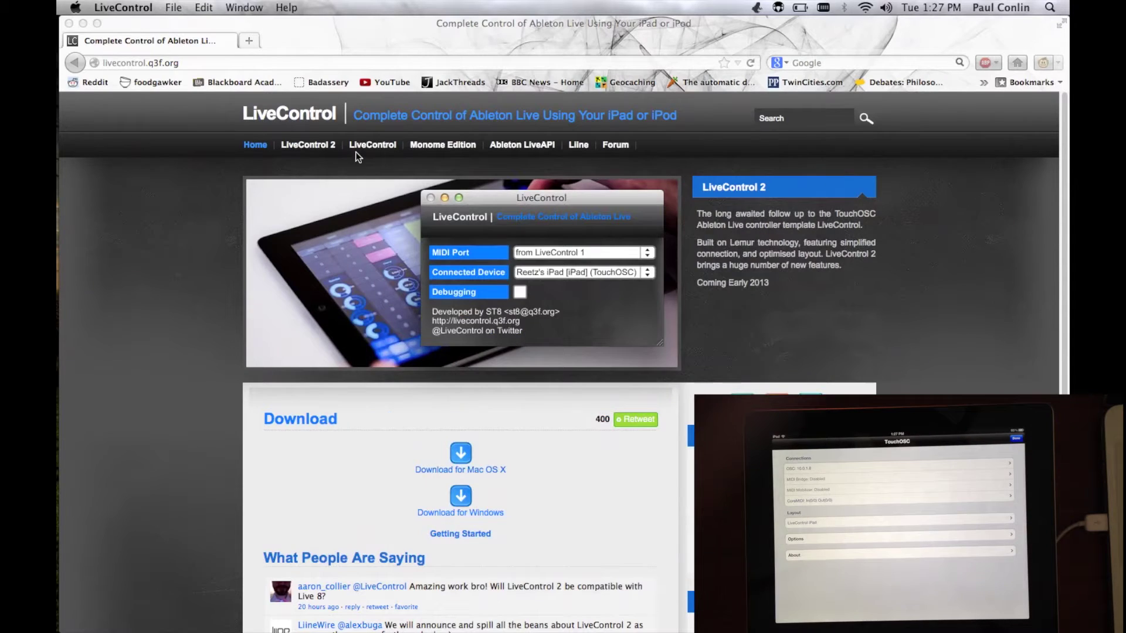
key(alt+super+d)
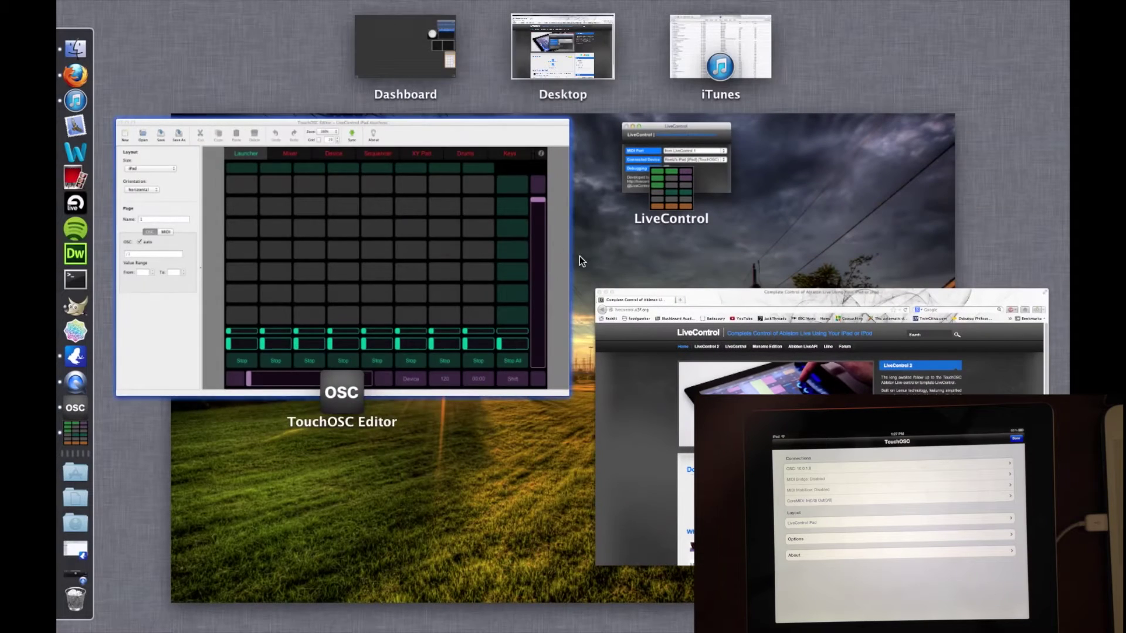
click(404, 198)
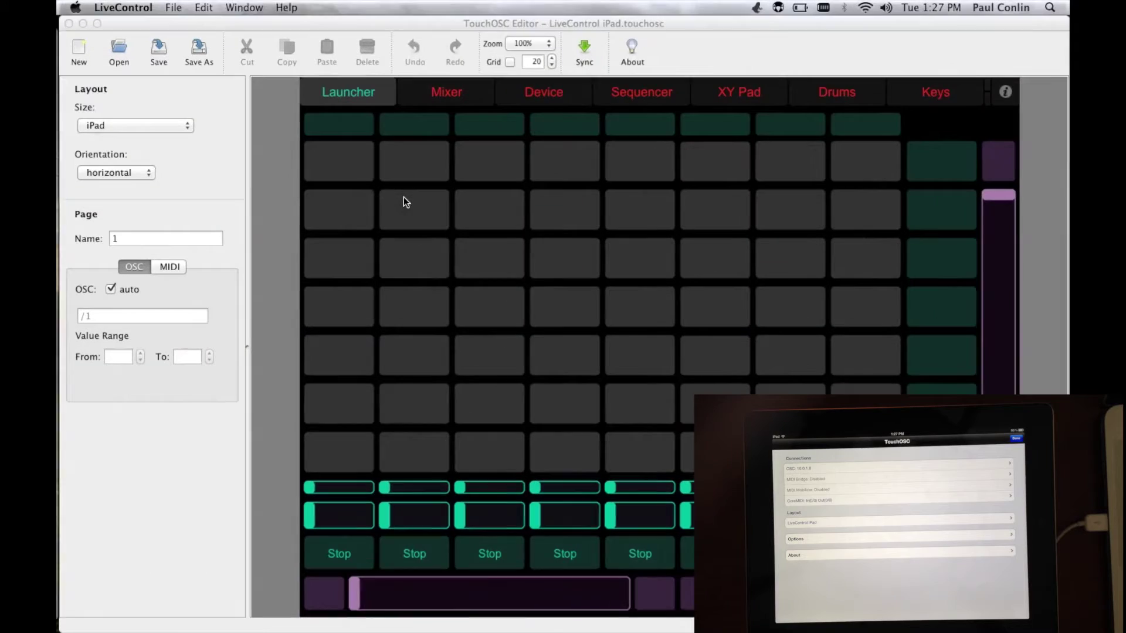
mouse_move(65, 340)
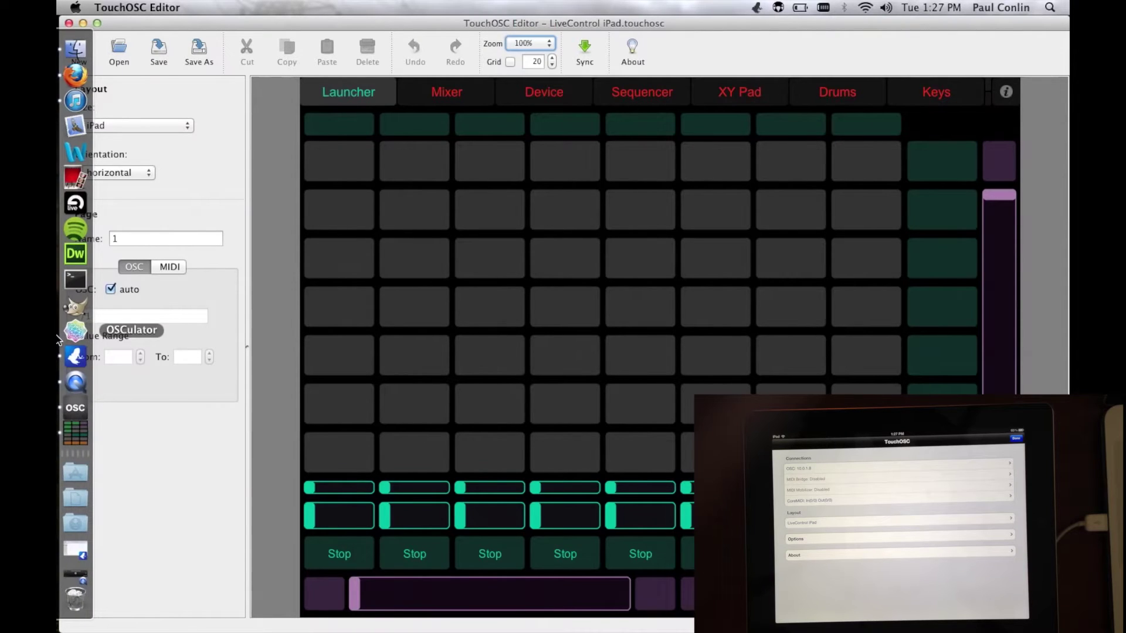
click(69, 209)
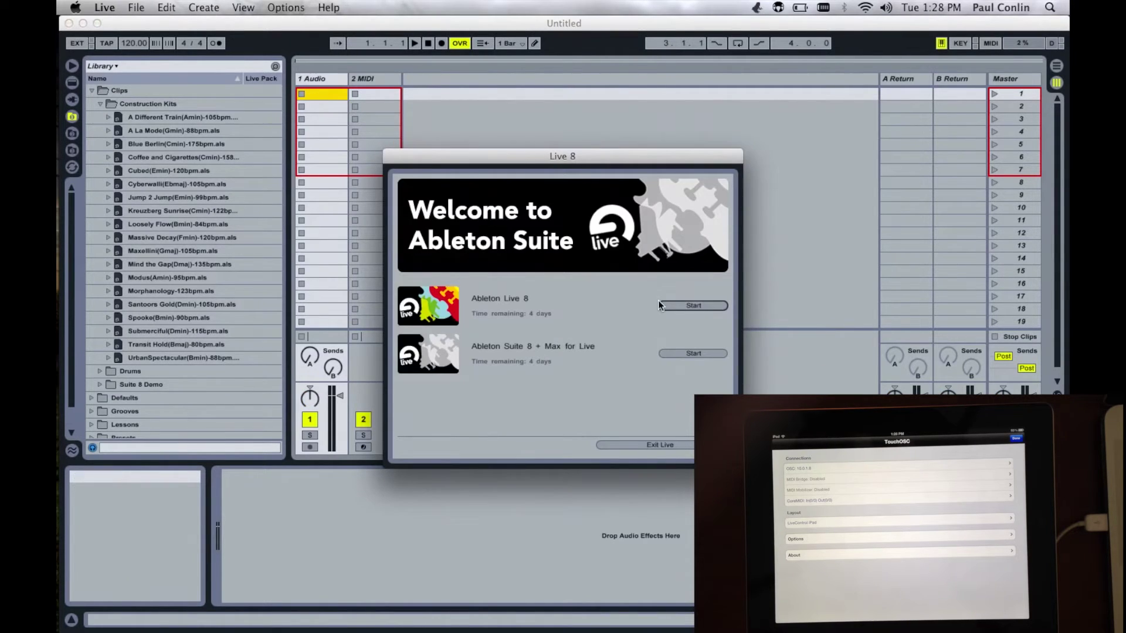
- Start Ableton Live 8 from the welcome dialog and accept the 4-day activation message
click(695, 304)
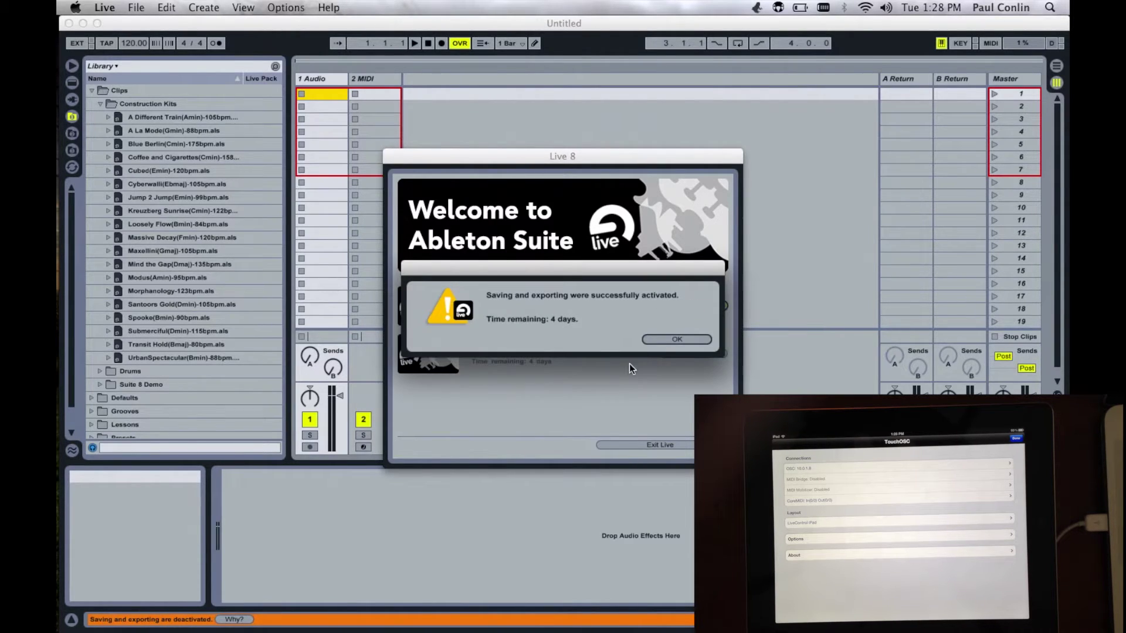
click(676, 339)
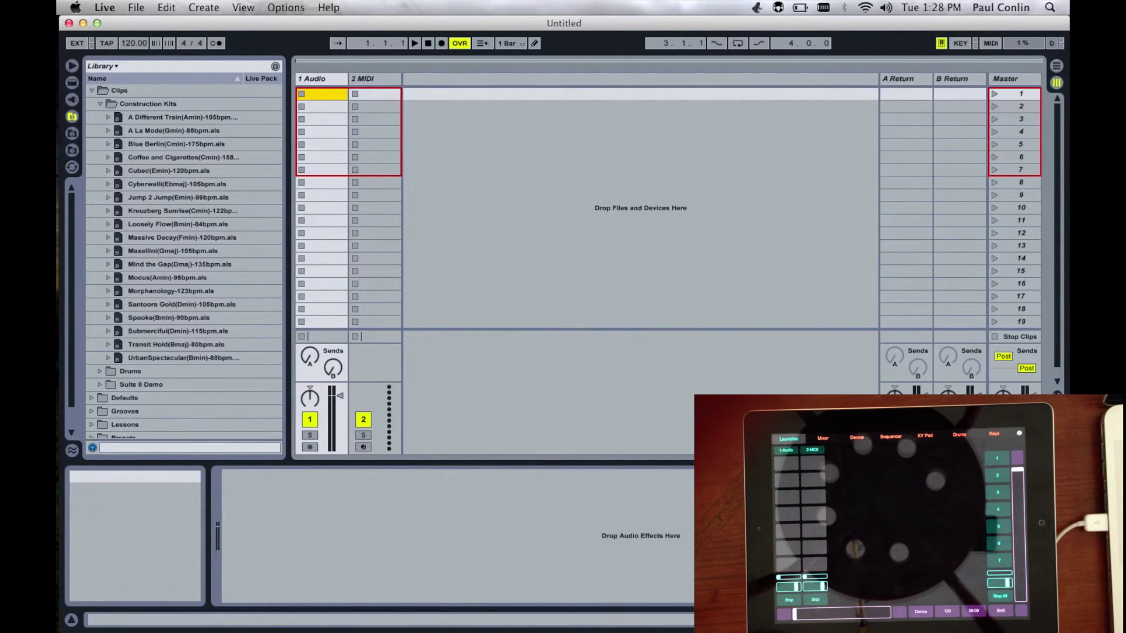
click(104, 7)
click(111, 49)
click(412, 154)
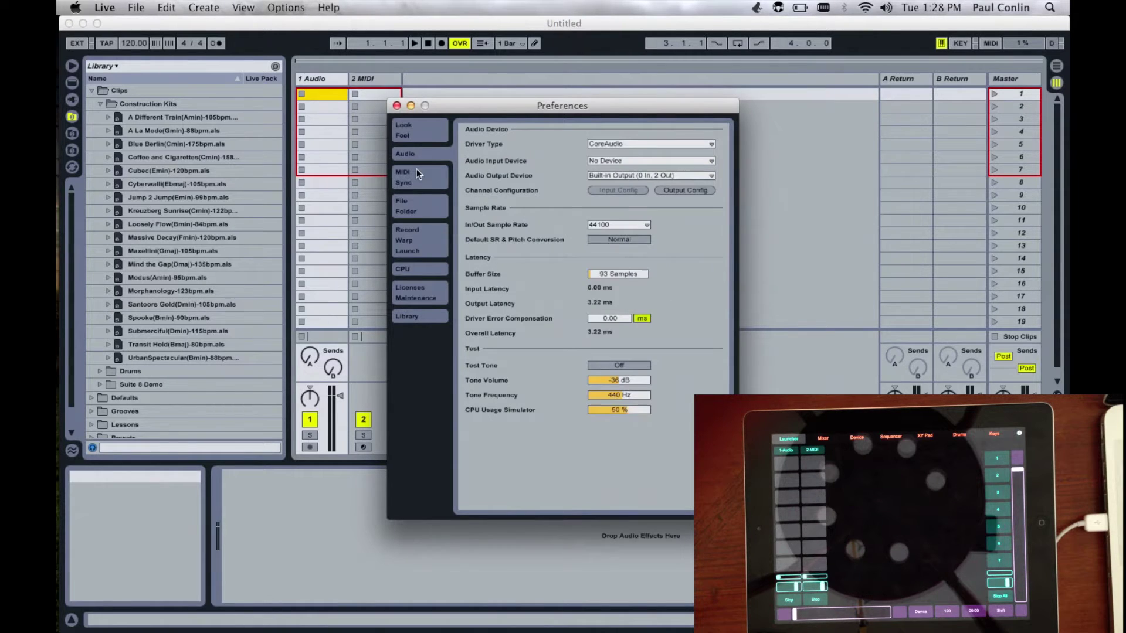
click(414, 171)
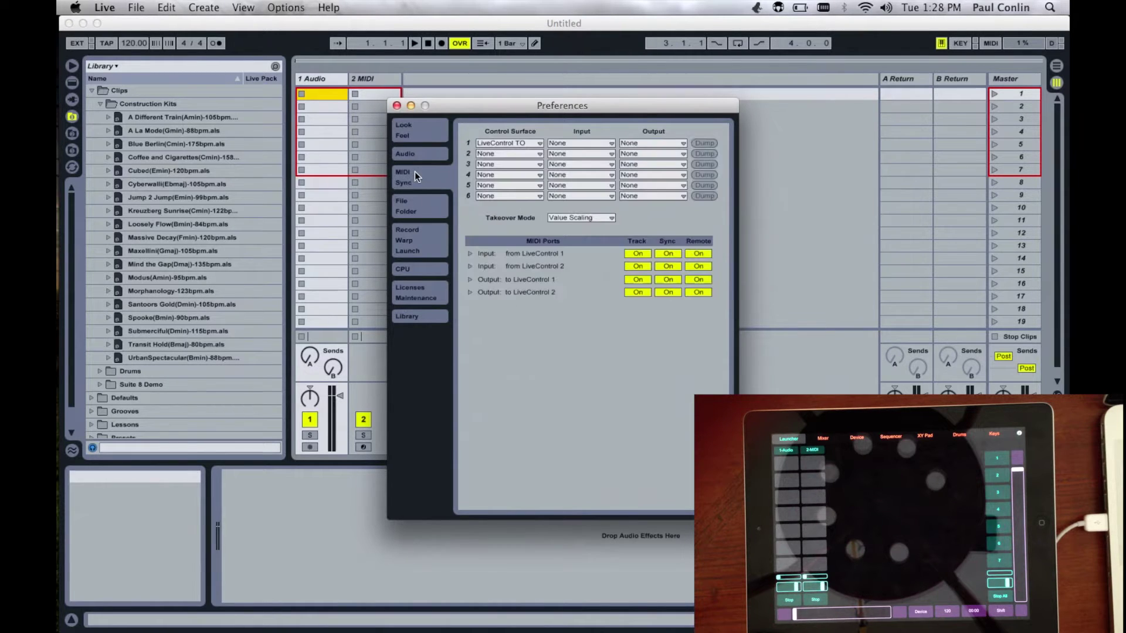
click(515, 143)
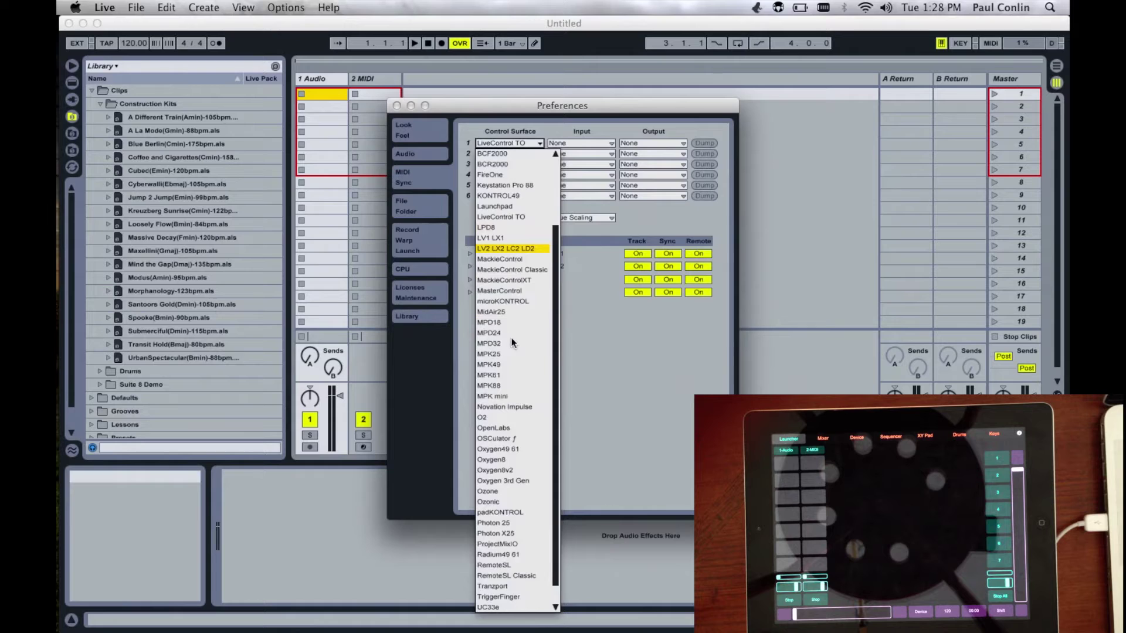
click(515, 300)
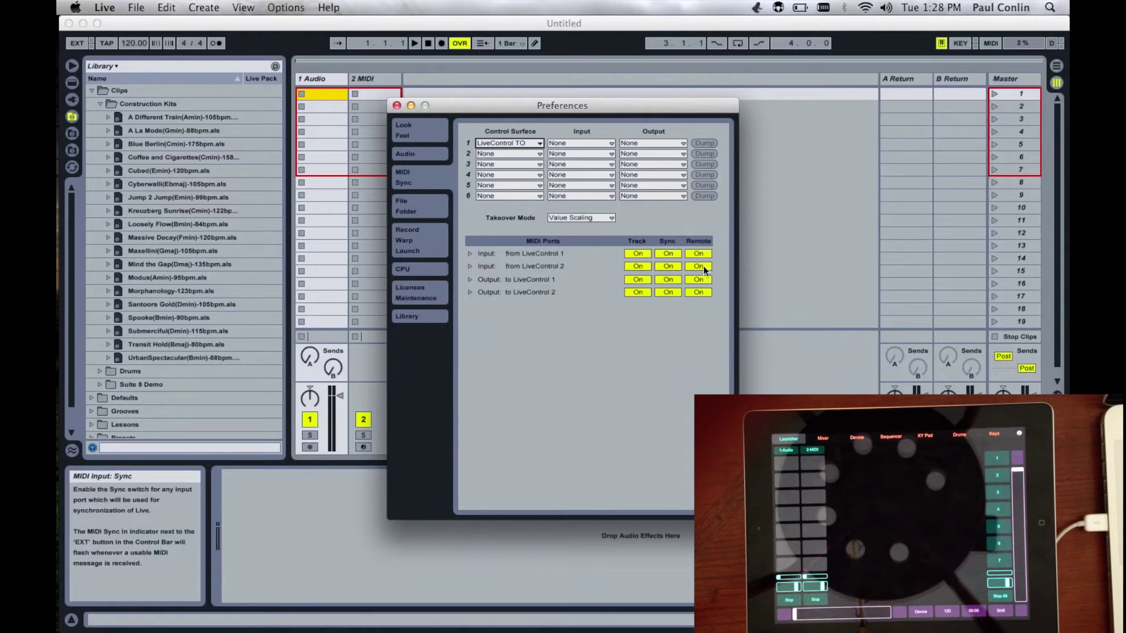
click(397, 106)
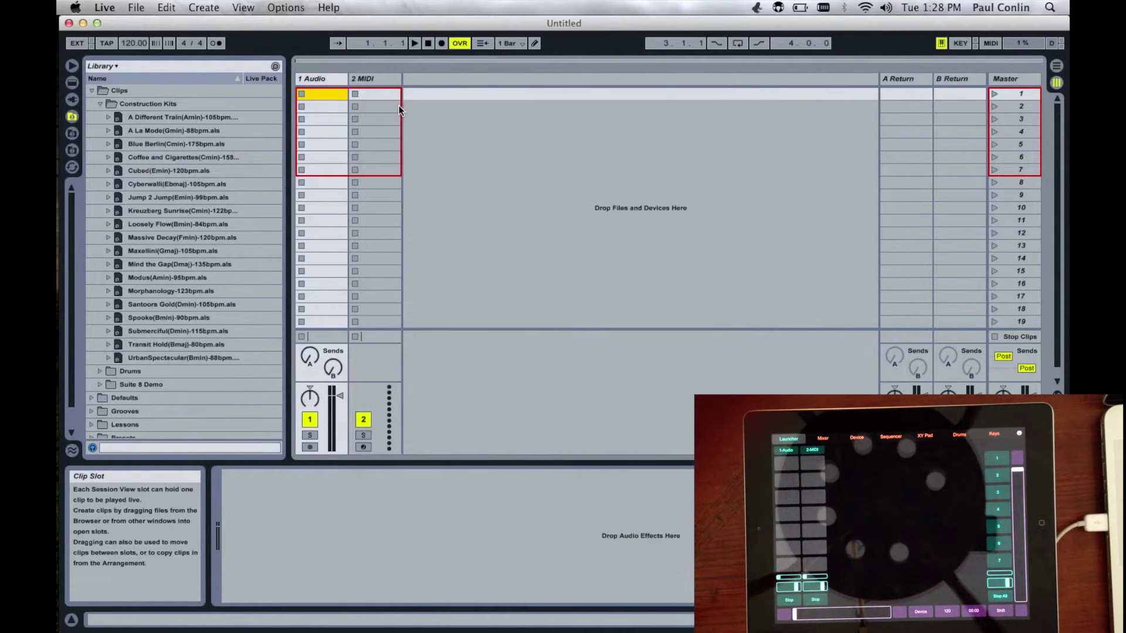
- Expand Clips in the browser and load the 'A Different Train' construction kit
click(90, 90)
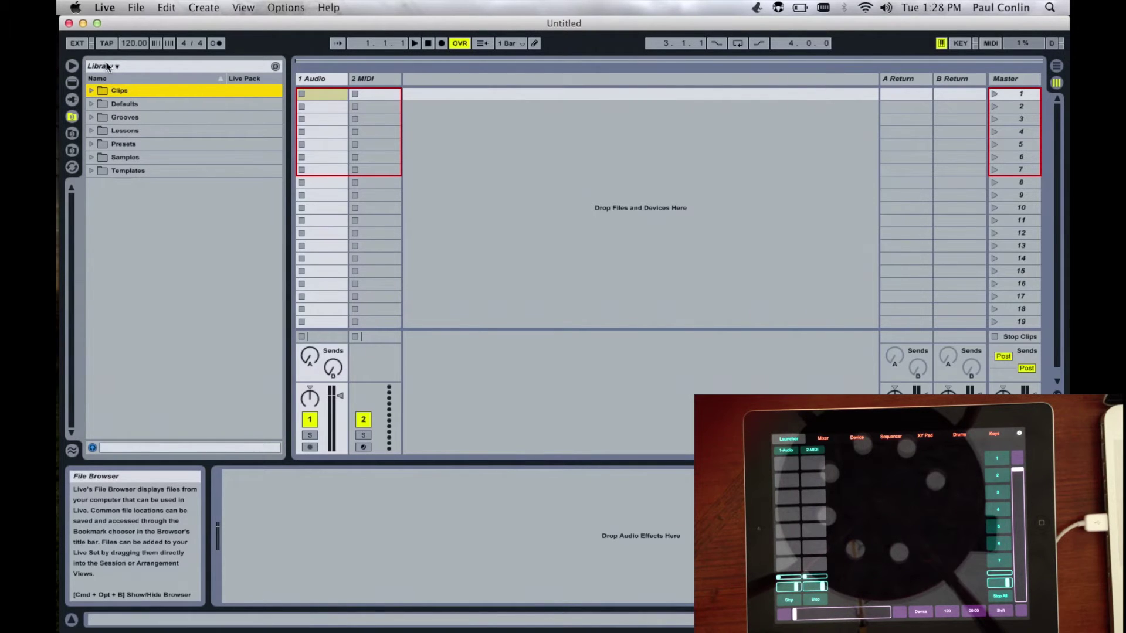
click(91, 92)
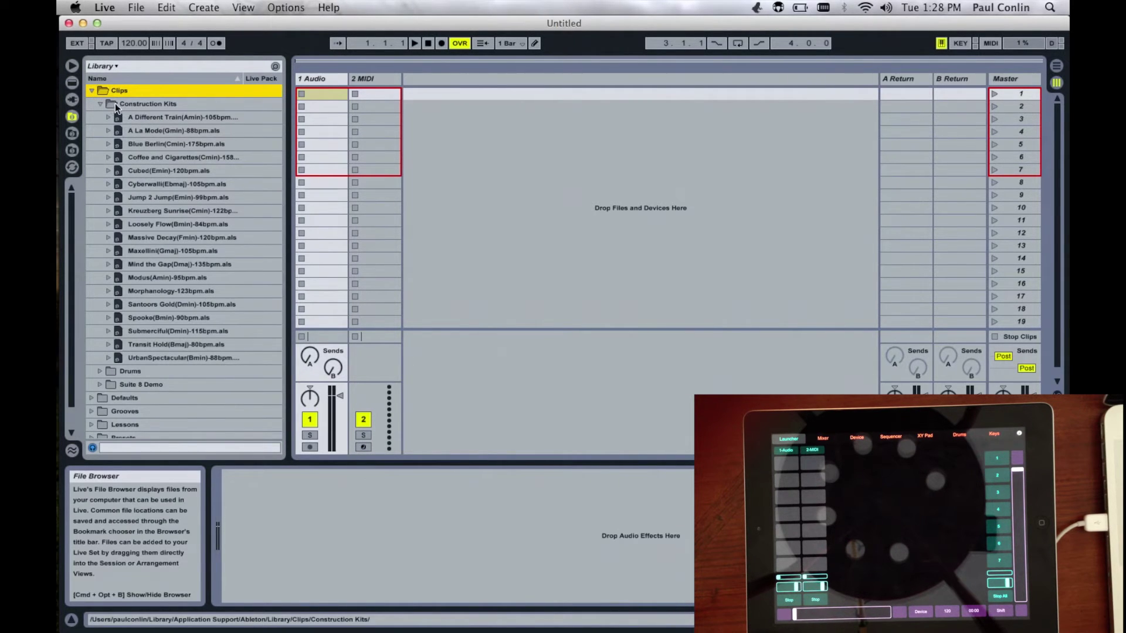
click(149, 116)
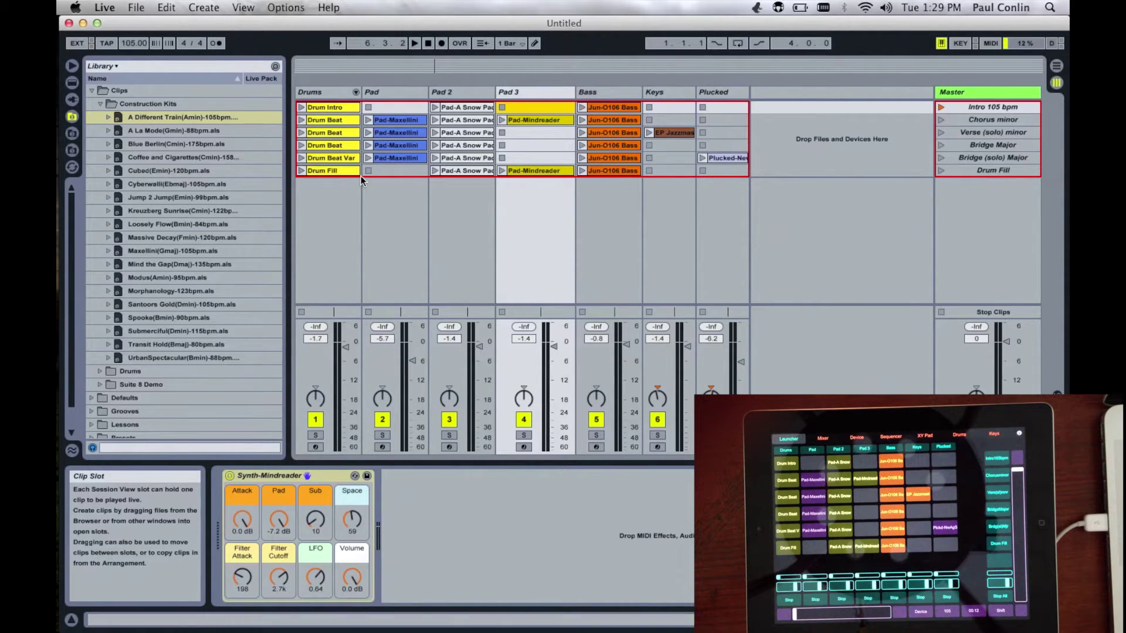
- Select the Bass track in Ableton Live to show its instrument settings
click(626, 273)
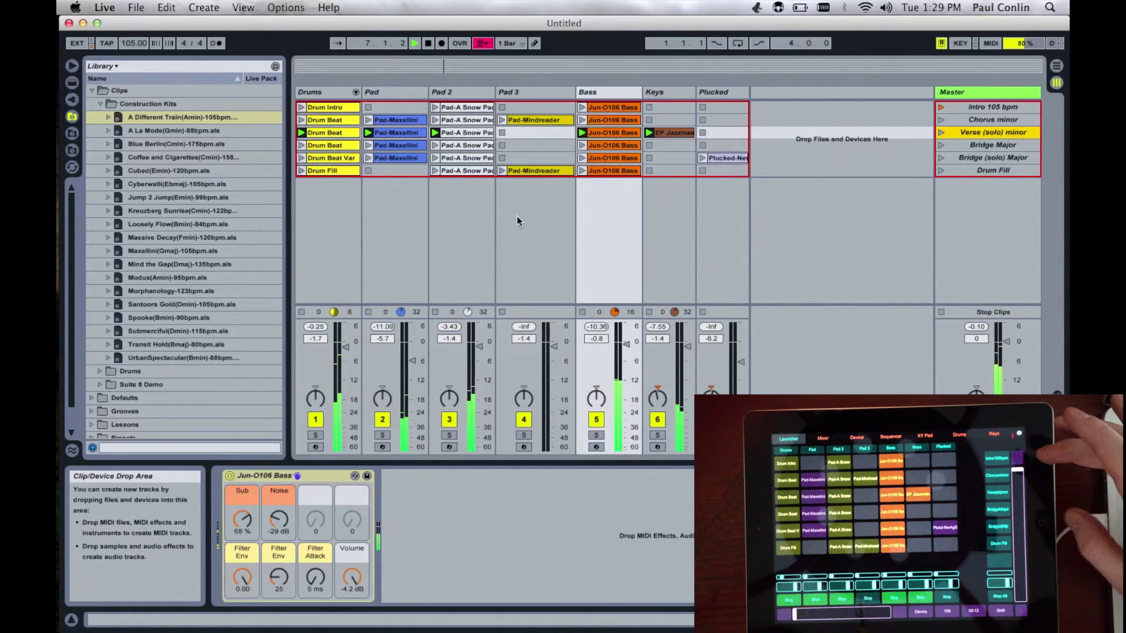
- Lower the Mac's output volume with the volume-down key
key(XF86AudioLowerVolume)
key(XF86AudioLowerVolume)
key(XF86AudioLowerVolume)
key(XF86AudioLowerVolume)
key(XF86AudioLowerVolume)
key(XF86AudioLowerVolume)
key(XF86AudioLowerVolume)
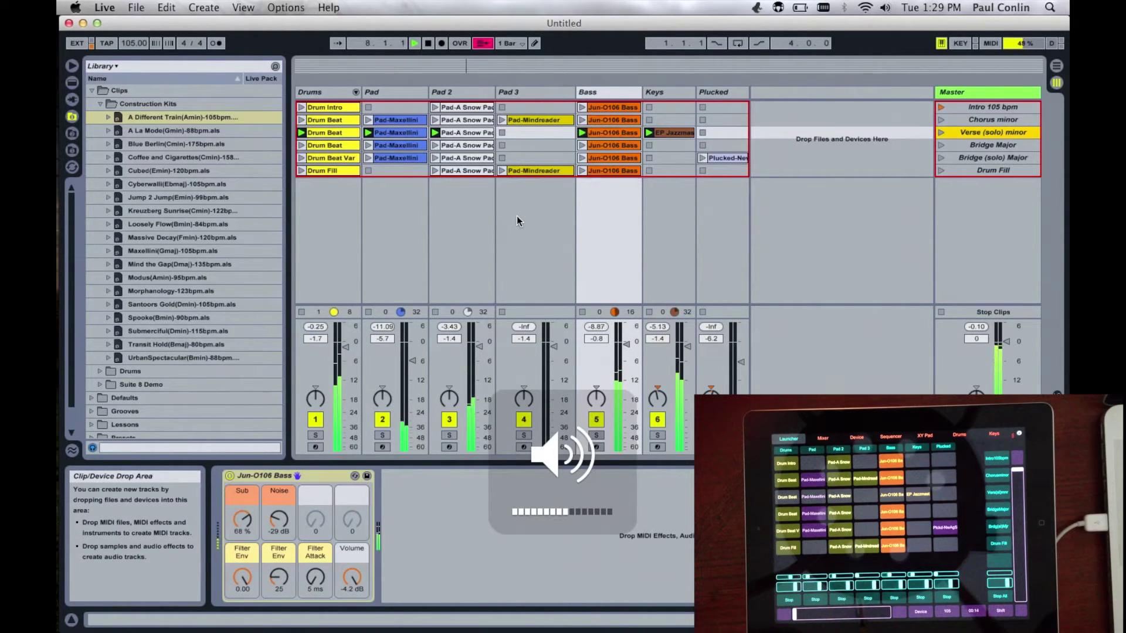